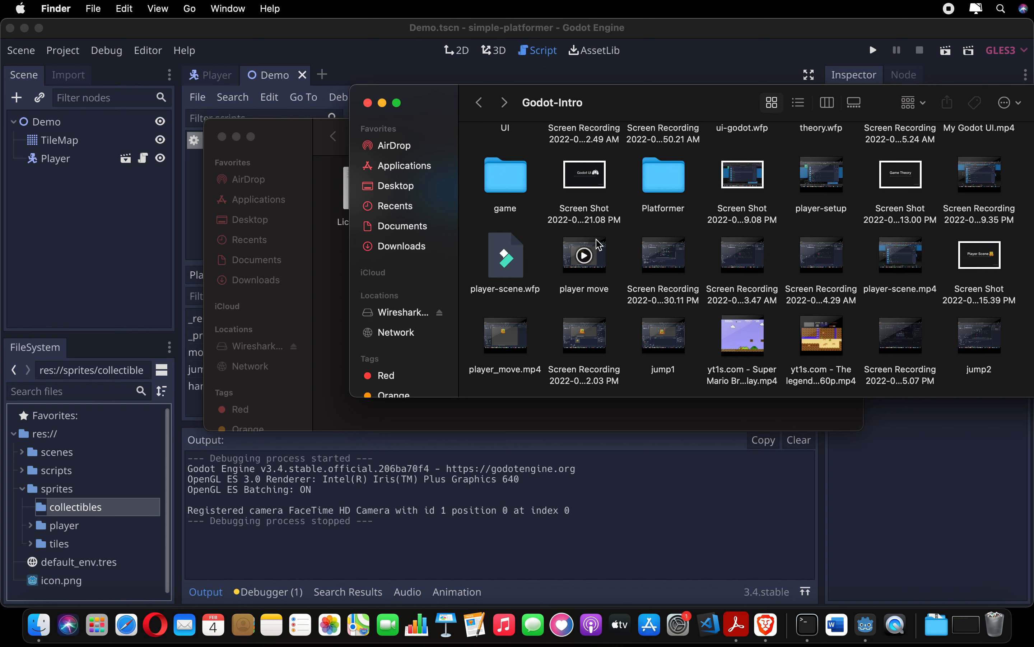
Import platformPack_item007.png from the kenney_simplified platformer PNG Items folder into the project's sprites/collectibles folder.
{"action": "double_click", "coordinate": [660, 194]}
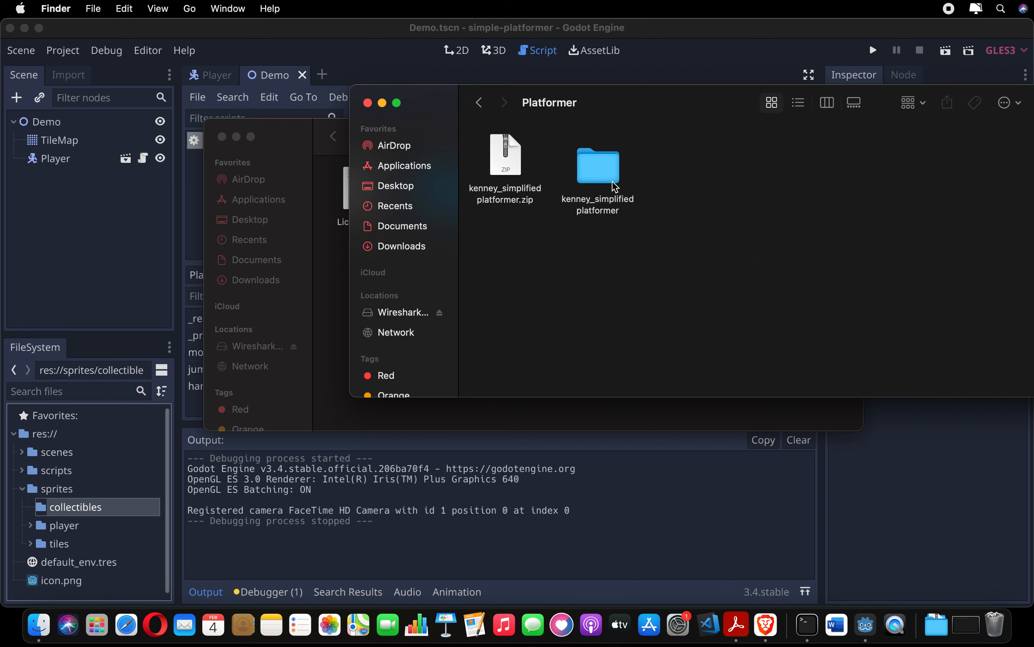
{"action": "double_click", "coordinate": [598, 165]}
{"action": "double_click", "coordinate": [585, 160]}
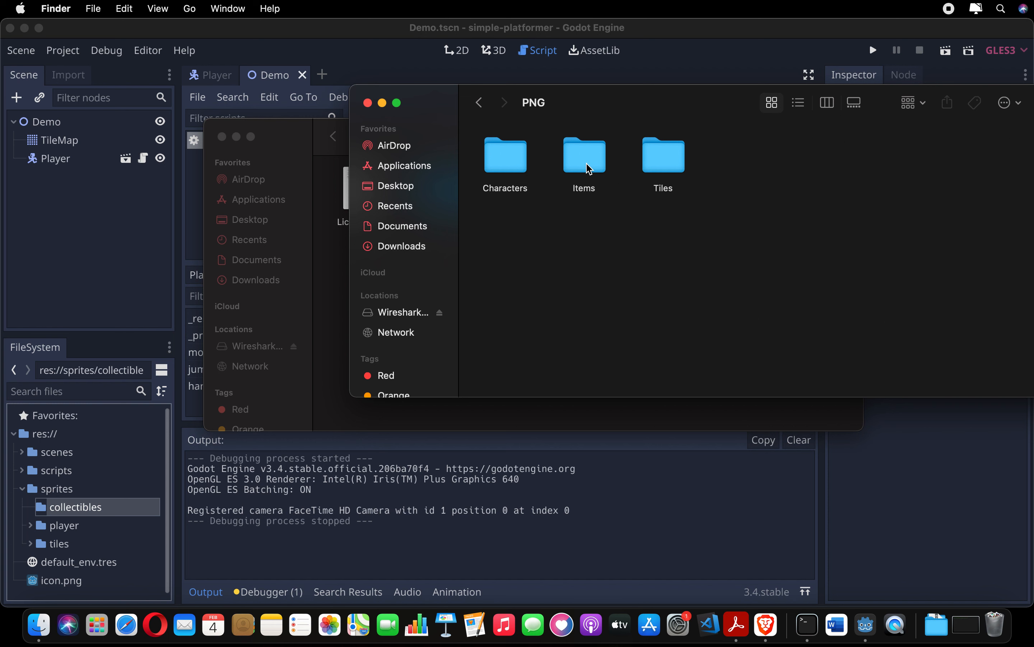
{"action": "double_click", "coordinate": [587, 167]}
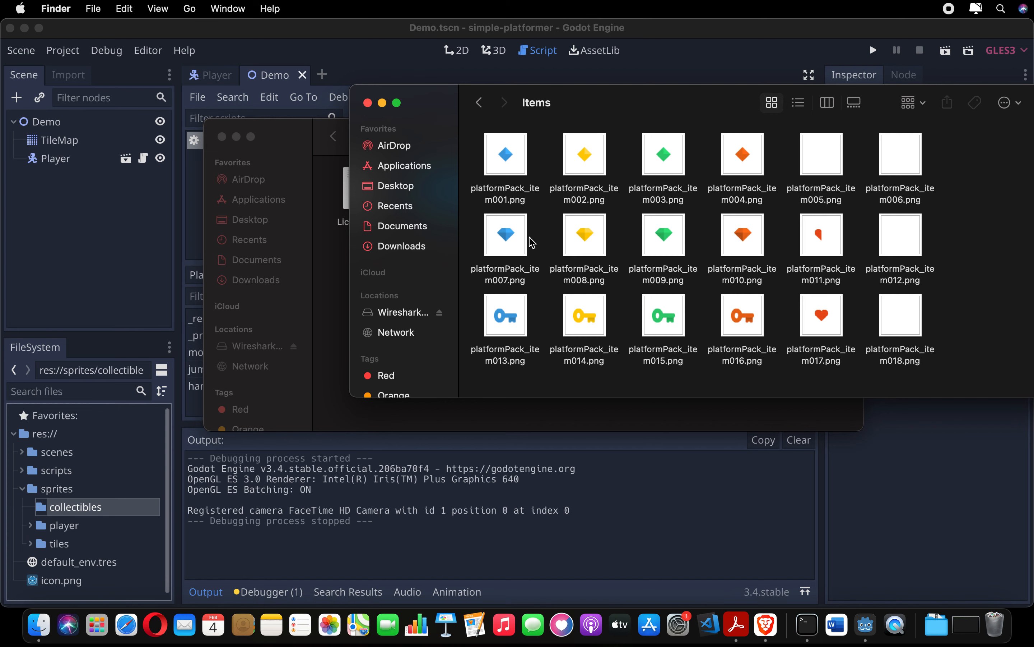
{"action": "left_click", "coordinate": [517, 243]}
{"action": "left_click_drag", "start_coordinate": [517, 243], "coordinate": [126, 502]}
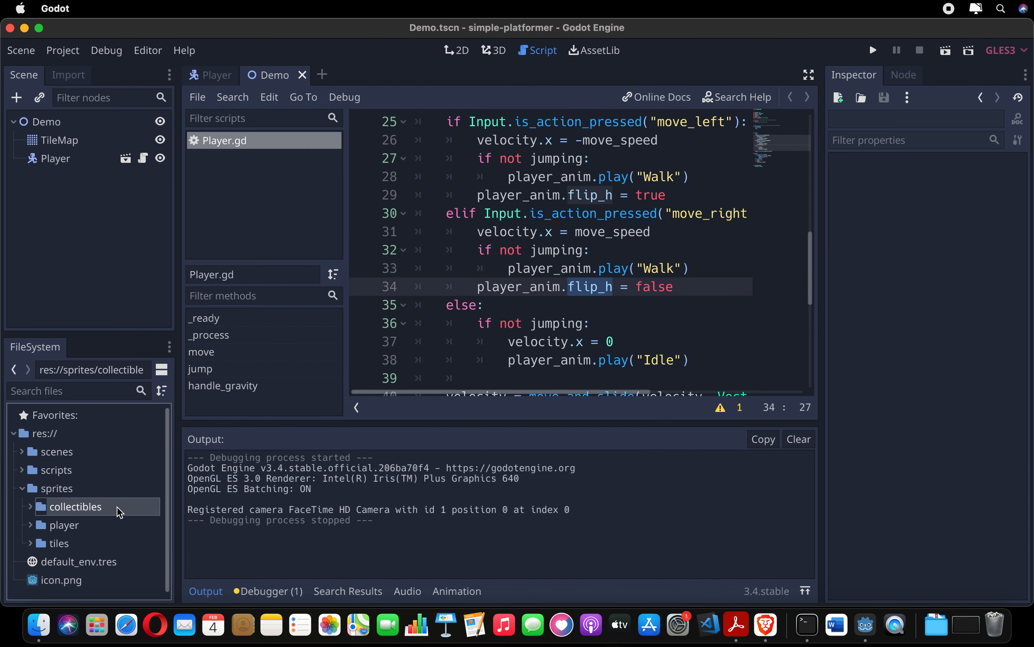
Import the blue key image platformPack_item013.png into the collectibles folder, expand the folder, and select the diamond image.
{"action": "left_click", "coordinate": [38, 624]}
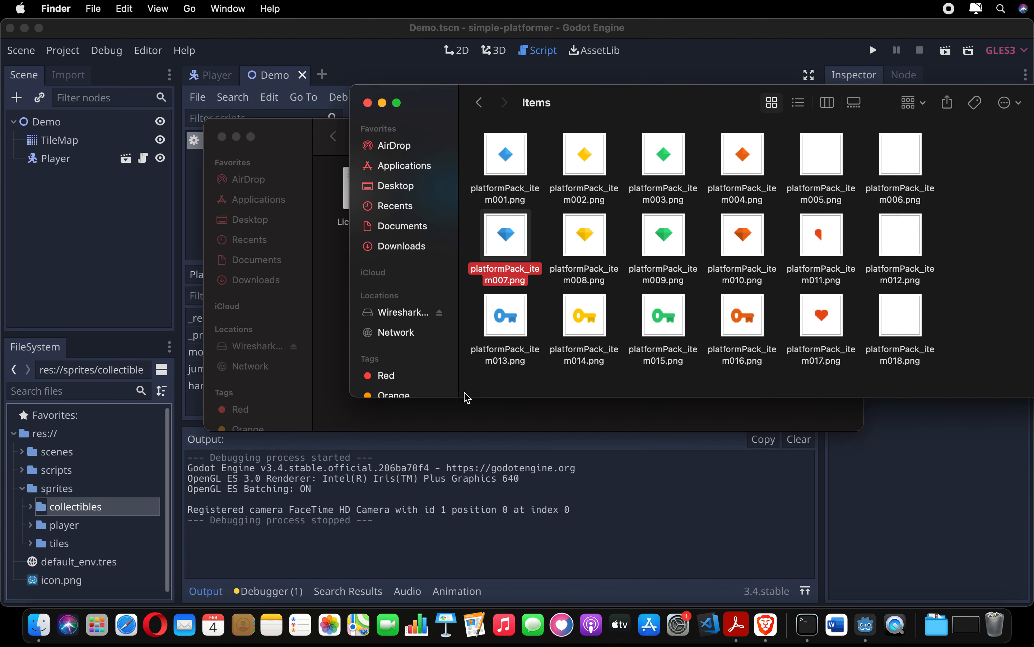
{"action": "left_click_drag", "start_coordinate": [509, 333], "coordinate": [130, 498]}
{"action": "double_click", "coordinate": [104, 505]}
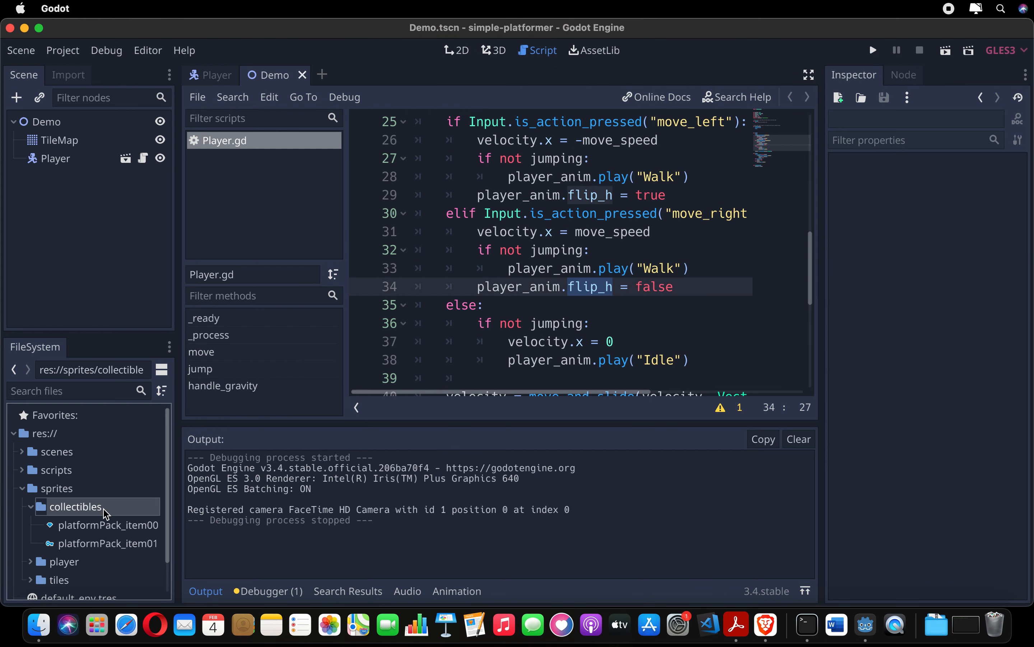
{"action": "left_click", "coordinate": [93, 528]}
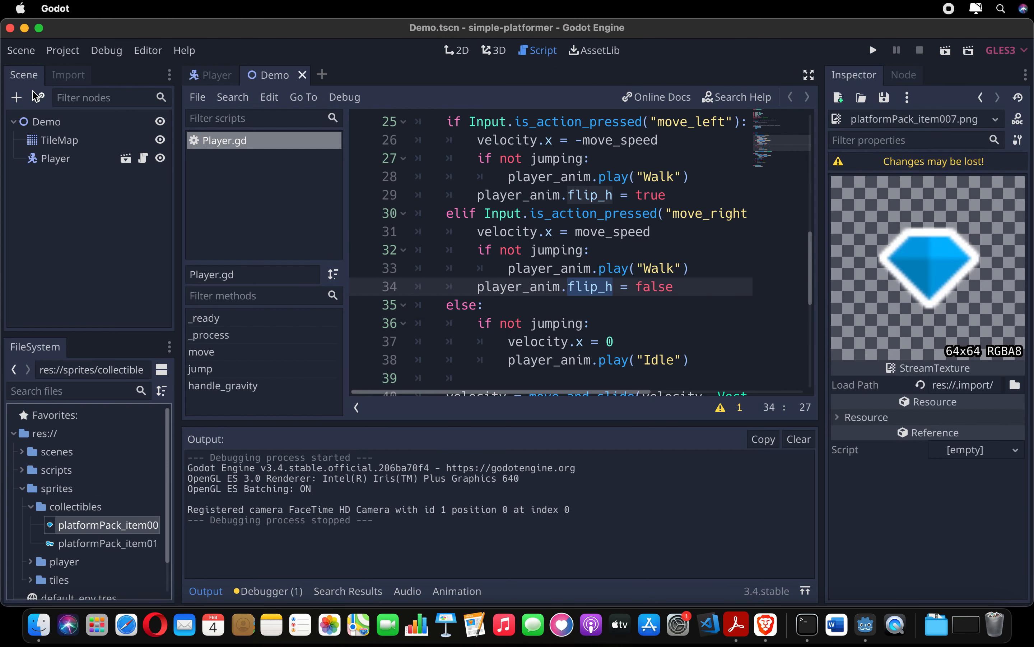
Create a new scene with an Area2D node as its root.
{"action": "left_click", "coordinate": [22, 51]}
{"action": "left_click", "coordinate": [32, 72]}
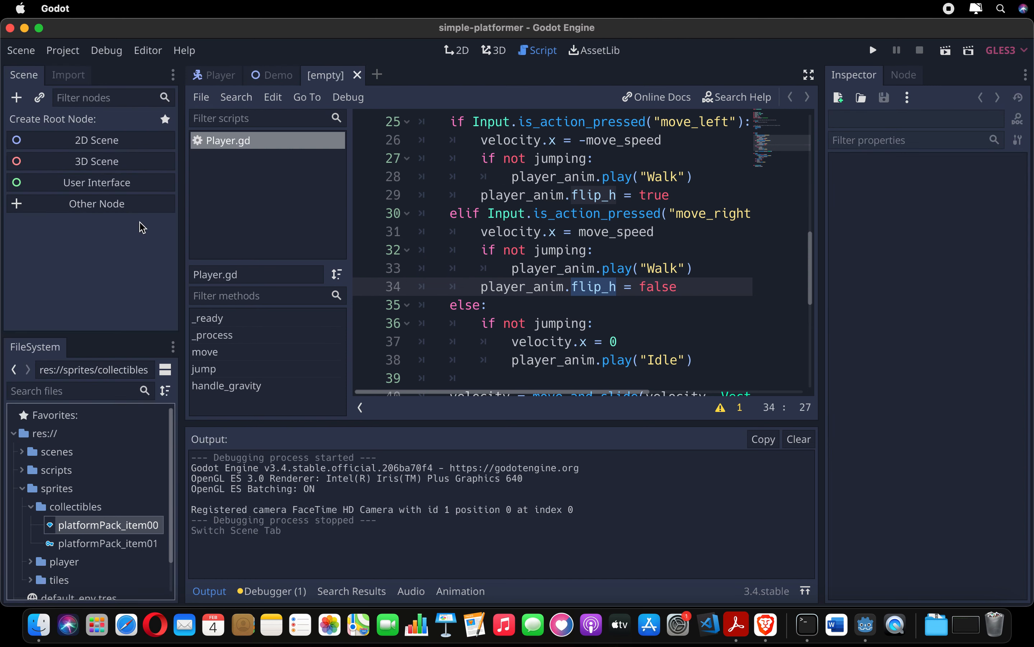
{"action": "left_click", "coordinate": [132, 211]}
{"action": "type", "text": "area"}
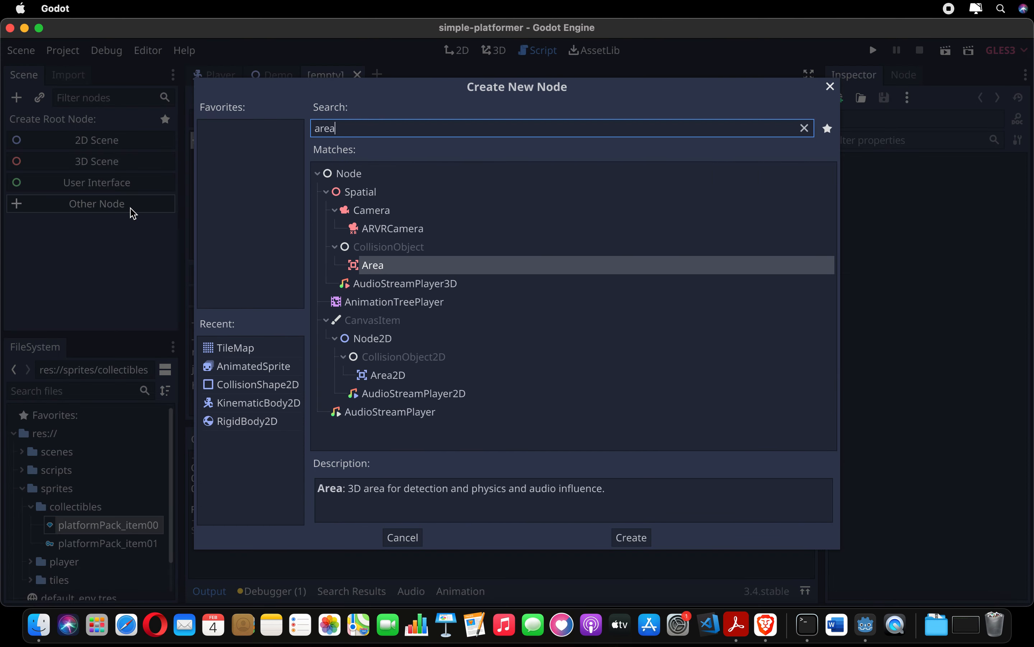
{"action": "type", "text": "2d"}
{"action": "key", "text": "Return"}
Add a CollisionShape2D child node to the Area2D root.
{"action": "key", "text": "ctrl+a"}
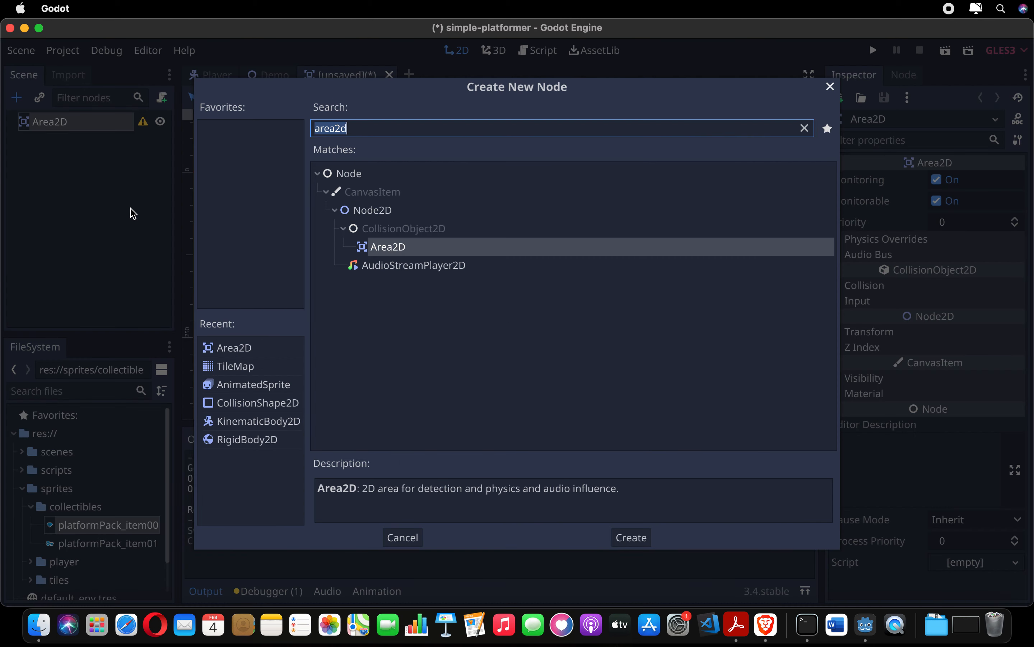
{"action": "type", "text": "collisio"}
{"action": "key", "text": "Down"}
{"action": "key", "text": "Return"}
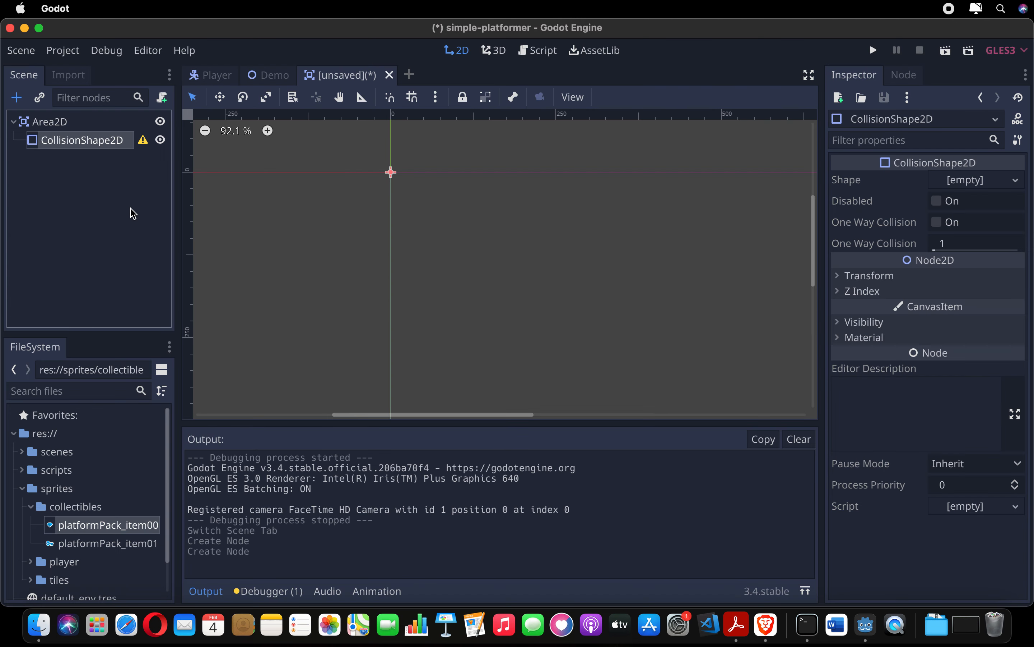
Add a Sprite child node to the Area2D root and assign the blue diamond image as its texture.
{"action": "left_click", "coordinate": [76, 127]}
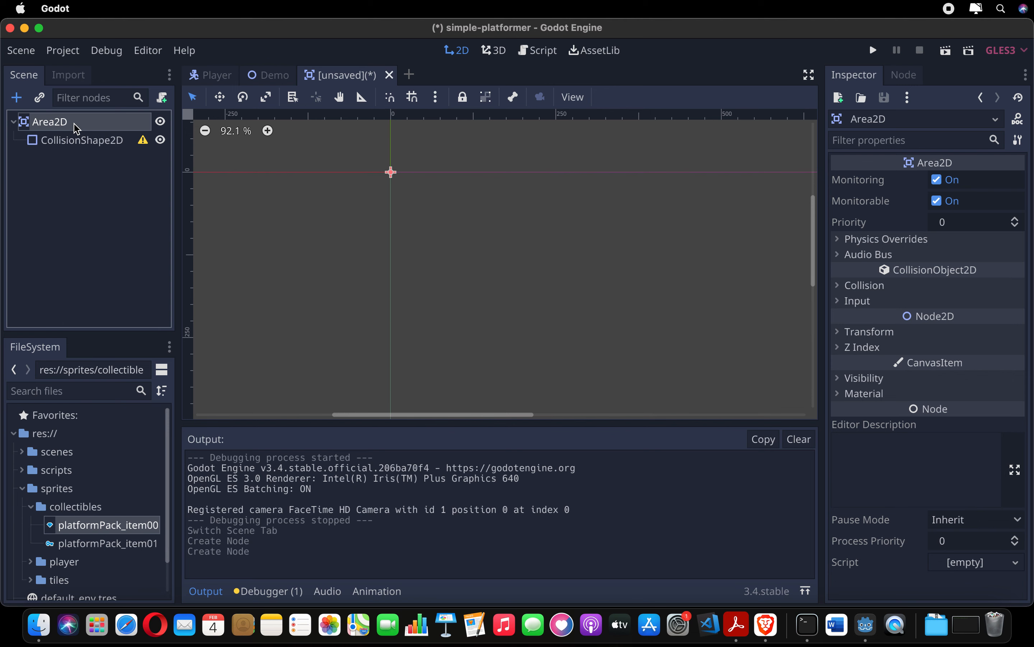
{"action": "key", "text": "super+a"}
{"action": "type", "text": "sprite"}
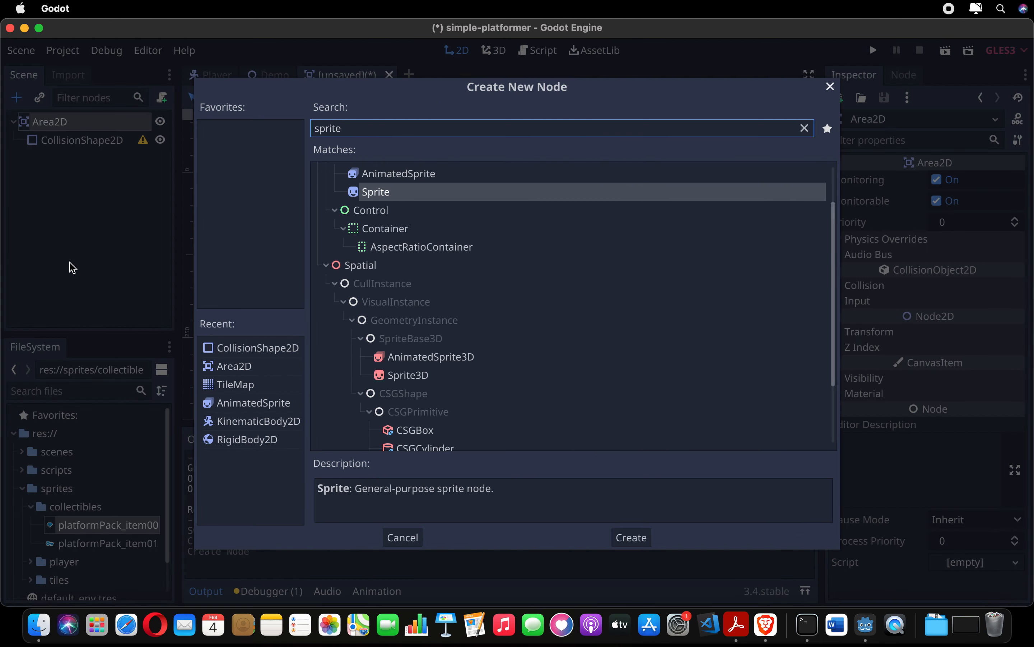
{"action": "key", "text": "Return"}
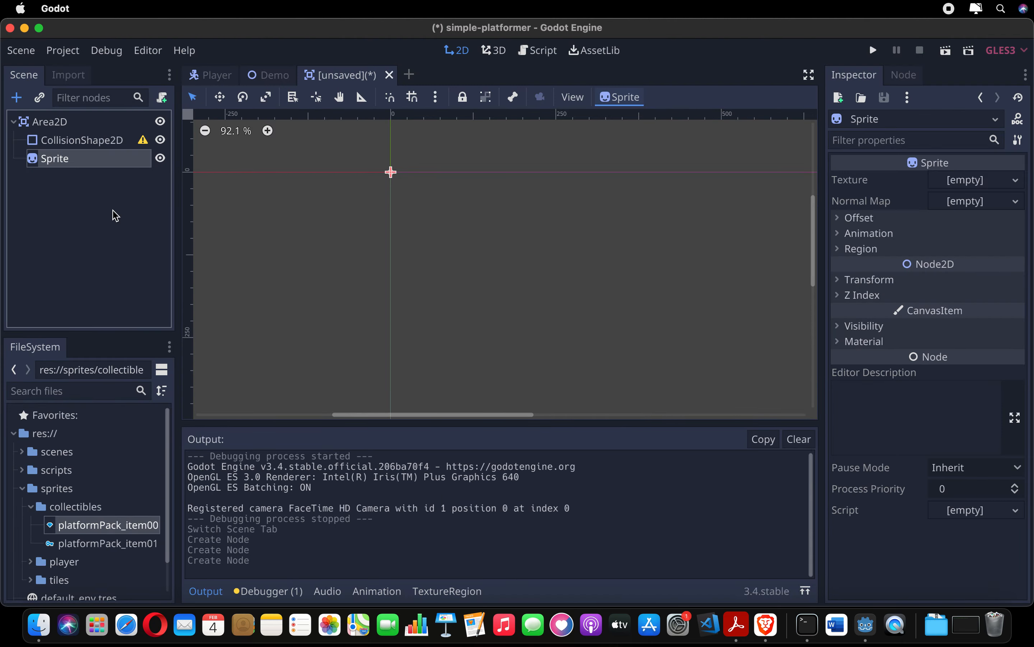
{"action": "left_click_drag", "start_coordinate": [97, 533], "coordinate": [953, 188]}
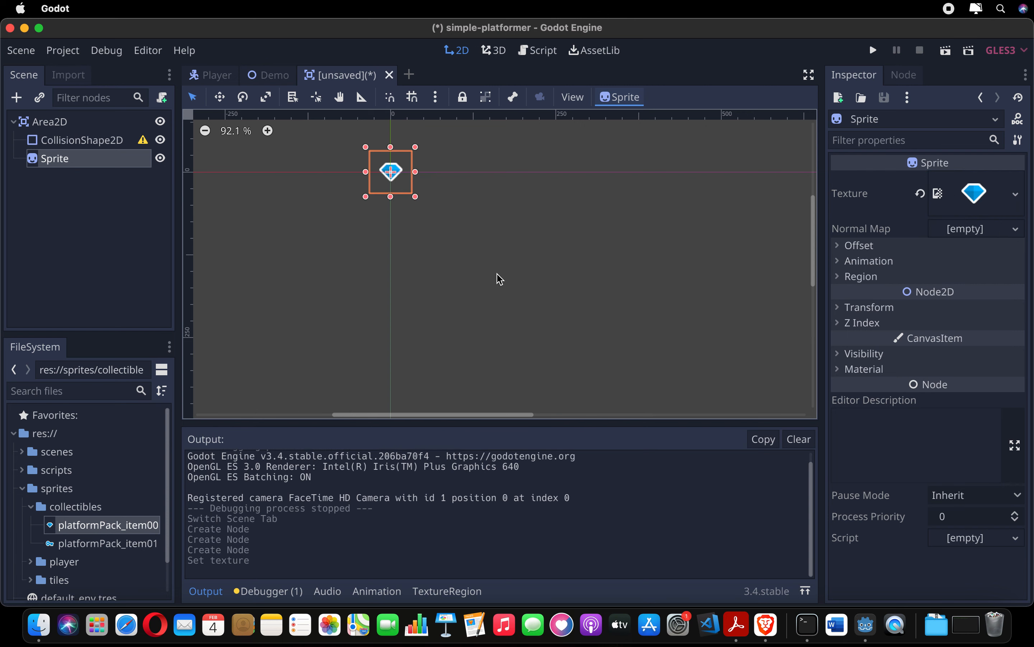
{"action": "scroll", "coordinate": [496, 278], "scroll_direction": "up", "scroll_amount": 3}
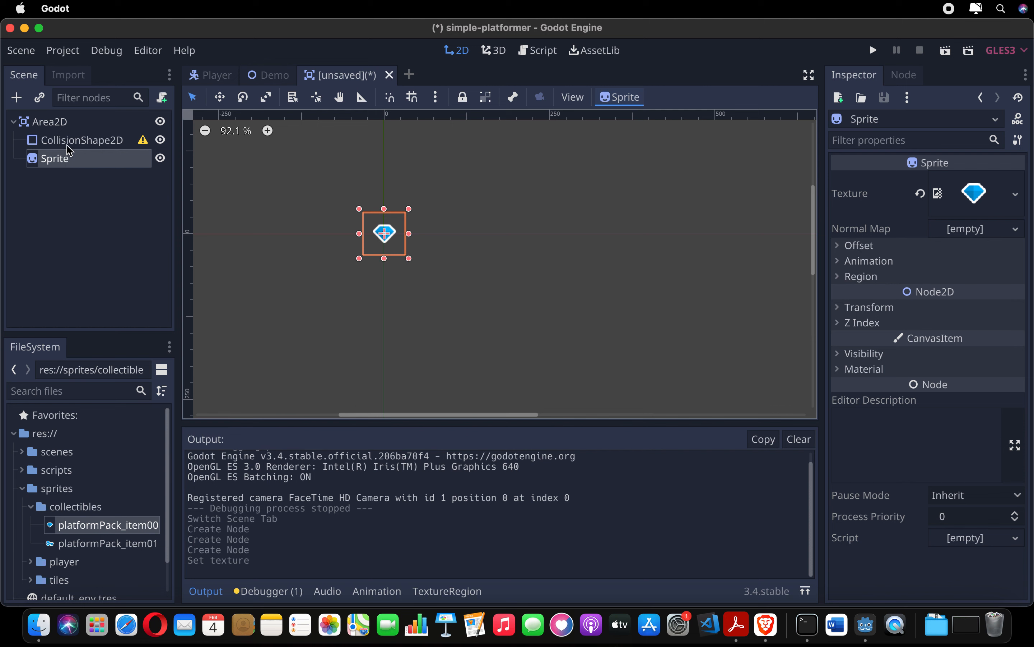
Assign a new RectangleShape2D to the CollisionShape2D node's shape.
{"action": "left_click", "coordinate": [55, 123]}
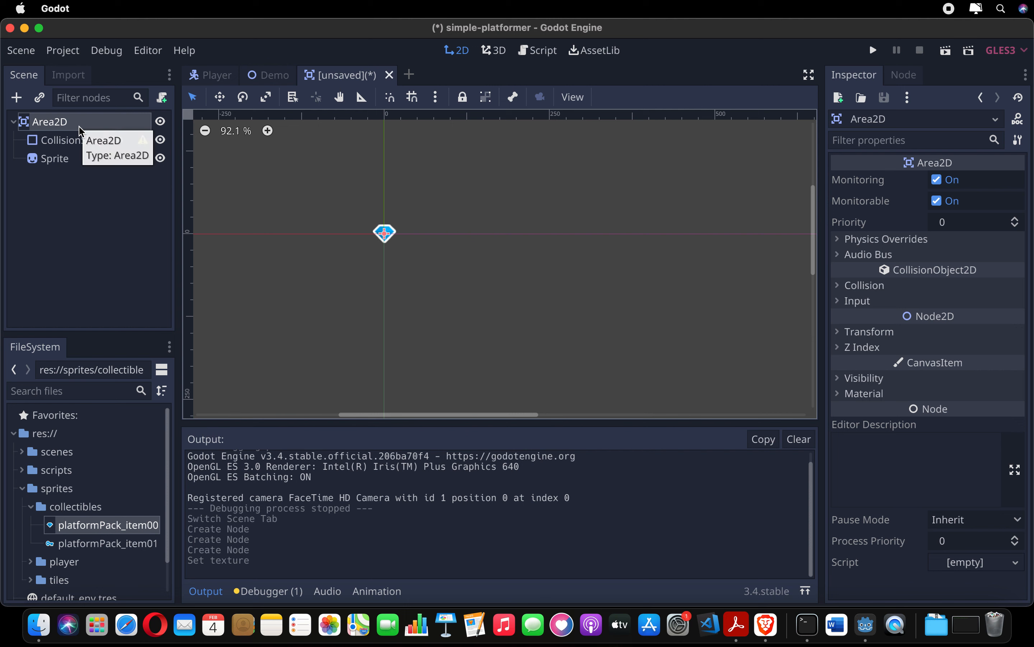
{"action": "left_click", "coordinate": [70, 147]}
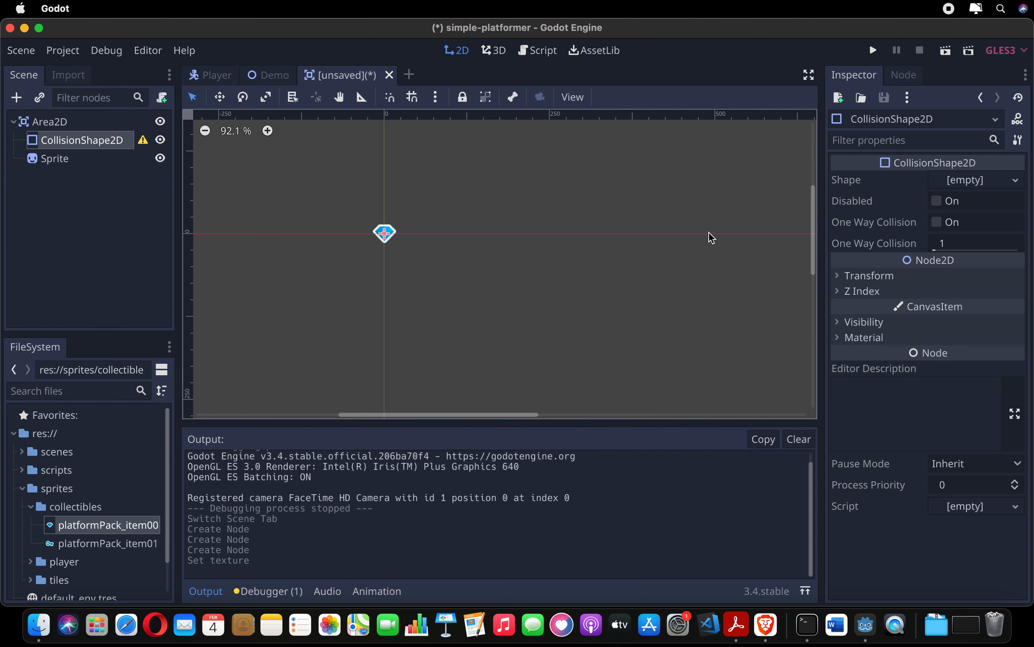
{"action": "left_click", "coordinate": [965, 183]}
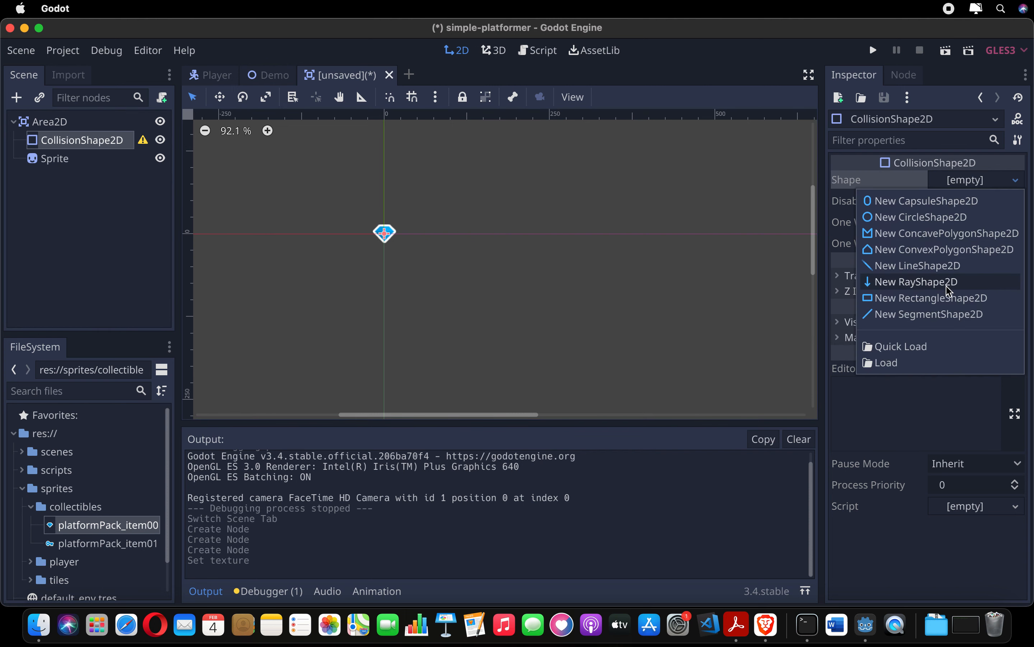
{"action": "left_click", "coordinate": [947, 298]}
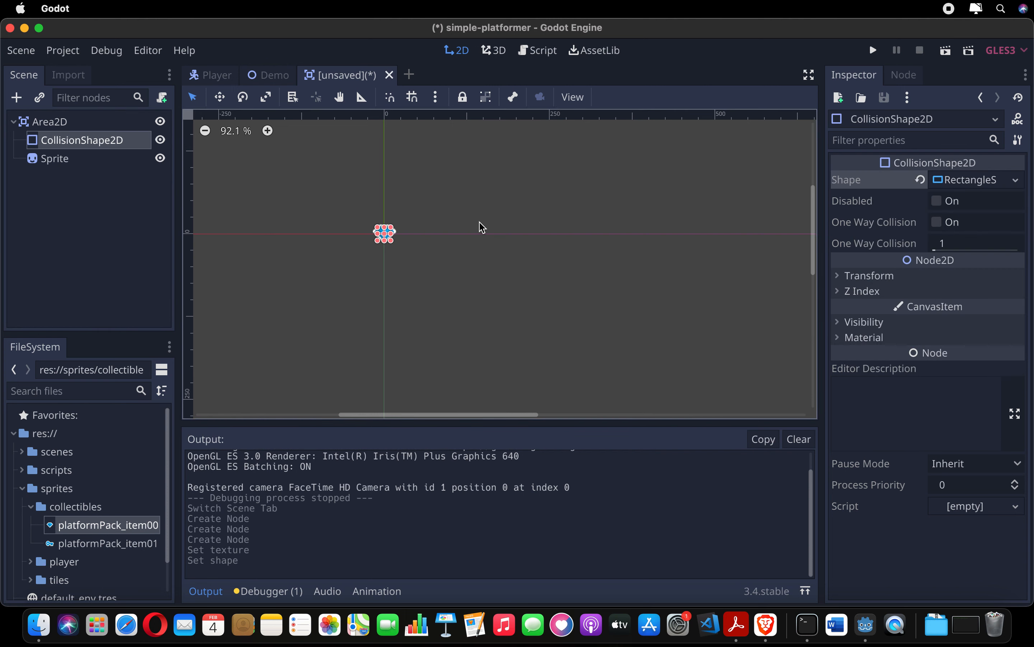
Resize the rectangular collision shape on all four sides so it fits around the diamond sprite.
{"action": "scroll", "coordinate": [482, 226], "scroll_direction": "up", "scroll_amount": 5}
{"action": "scroll", "coordinate": [481, 225], "scroll_direction": "left", "scroll_amount": 8}
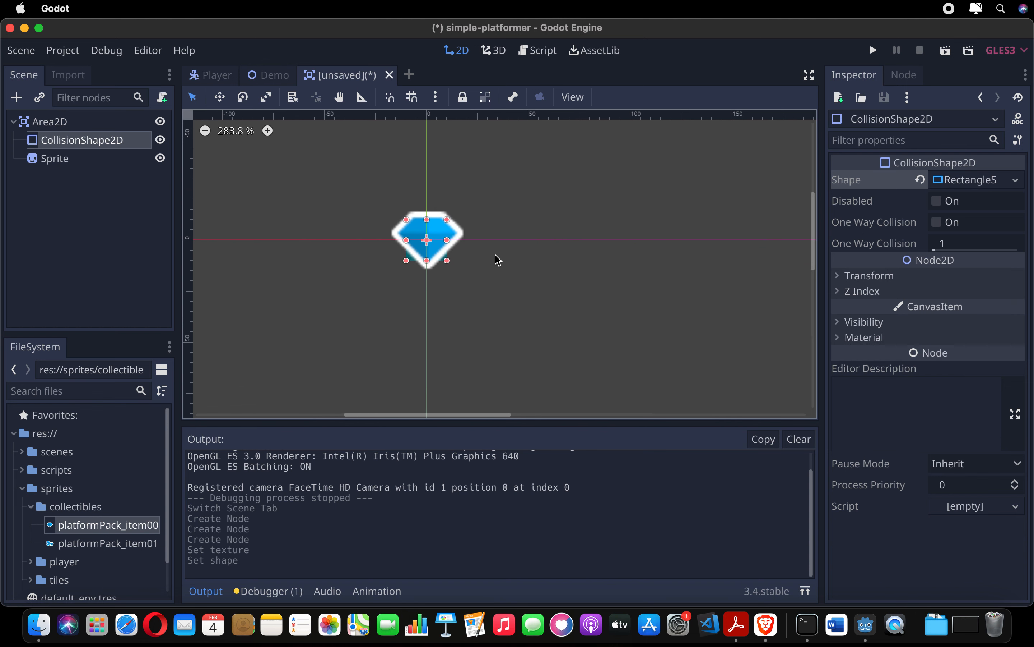
{"action": "left_click_drag", "start_coordinate": [449, 241], "coordinate": [397, 242]}
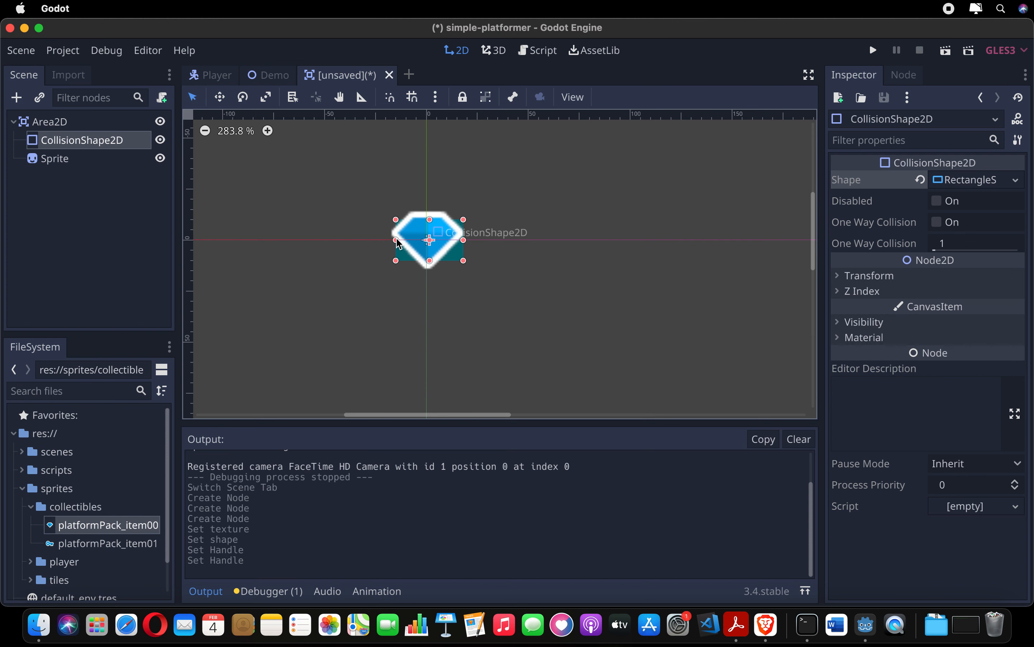
{"action": "mouse_move", "coordinate": [430, 262]}
{"action": "left_mouse_down"}
{"action": "mouse_move", "coordinate": [430, 278]}
{"action": "mouse_move", "coordinate": [430, 268]}
{"action": "left_mouse_up"}
{"action": "left_click_drag", "start_coordinate": [430, 219], "coordinate": [430, 215]}
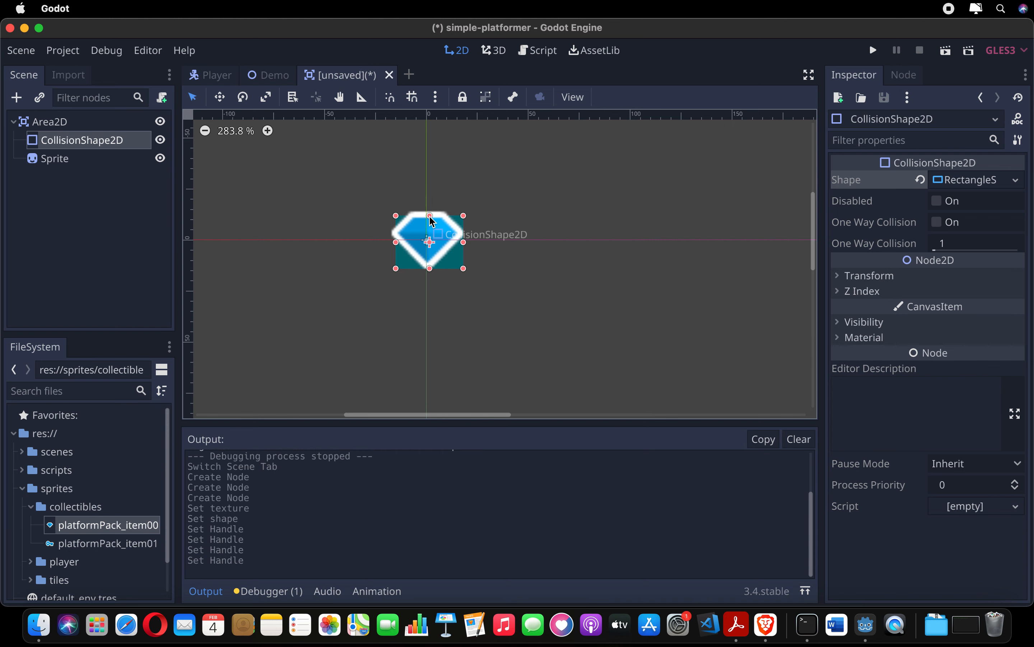
Rename the Area2D root node to DIamond and save the scene as DIamond.tscn in res://scenes.
{"action": "double_click", "coordinate": [72, 124]}
{"action": "type", "text": "DIamons"}
{"action": "key", "text": "BackSpace"}
{"action": "type", "text": "d"}
{"action": "key", "text": "Return"}
{"action": "key", "text": "super+s"}
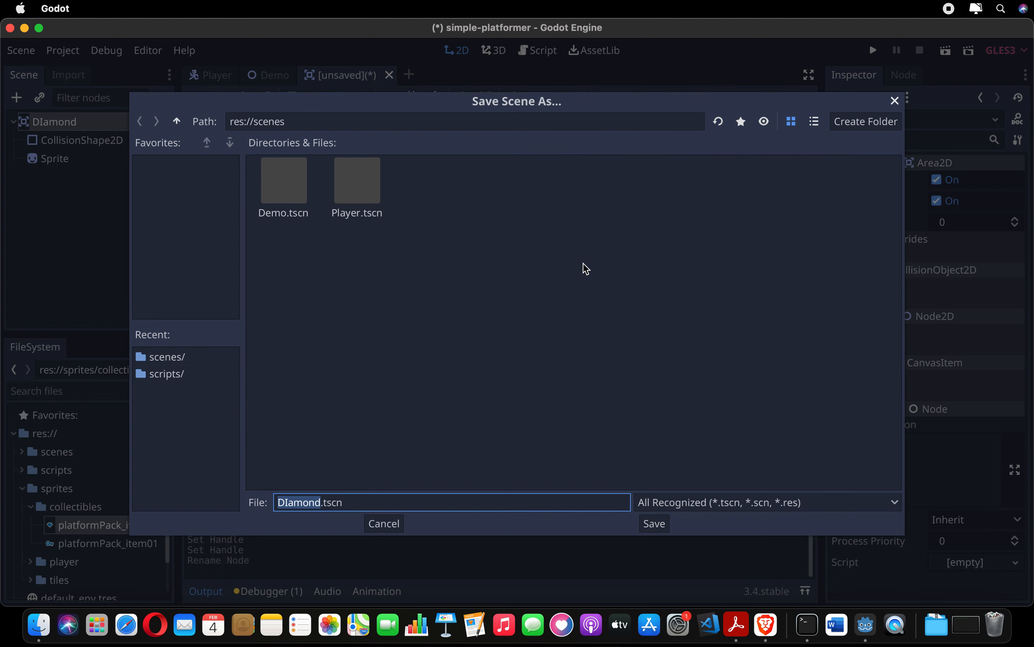
{"action": "left_click", "coordinate": [655, 523]}
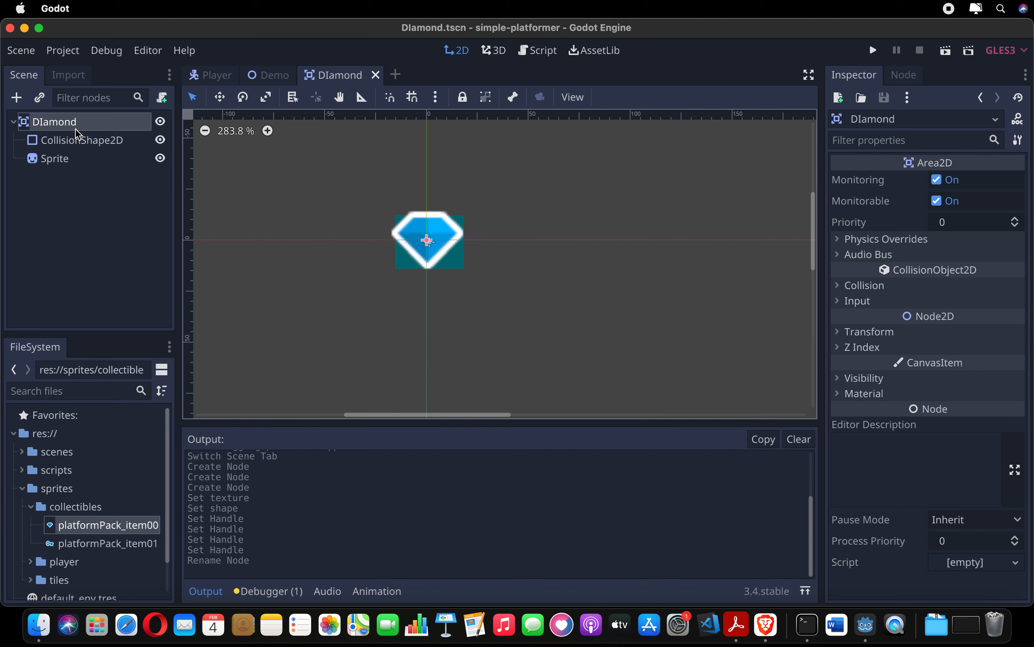
Attach a new GDScript, DIamond.gd, in res://scripts to the DIamond node and delete the template lines below the extends statement.
{"action": "left_click", "coordinate": [162, 98]}
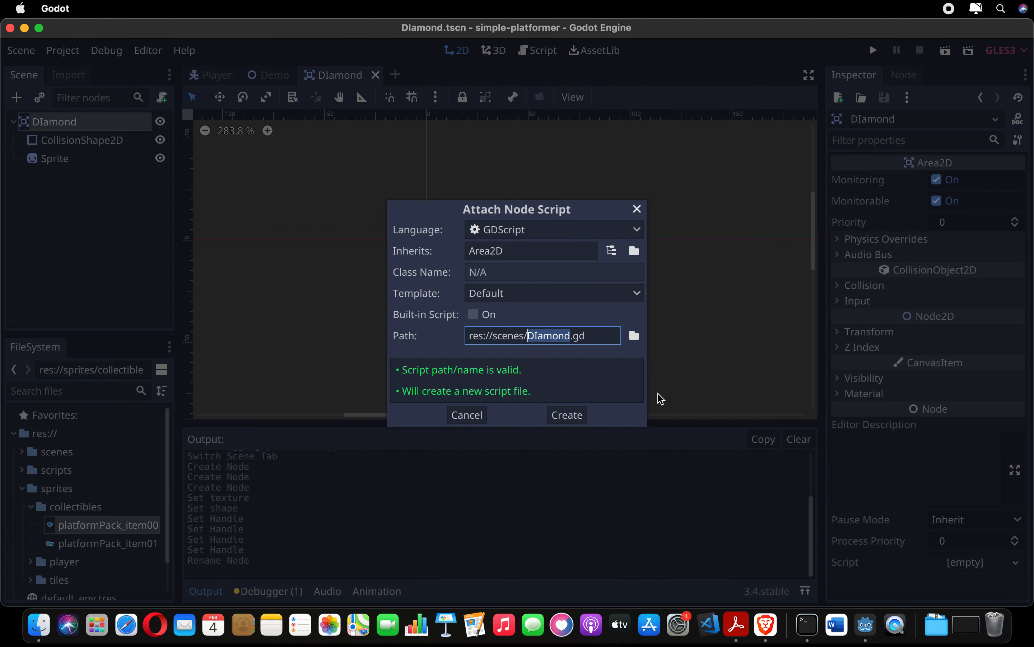
{"action": "left_click", "coordinate": [634, 334]}
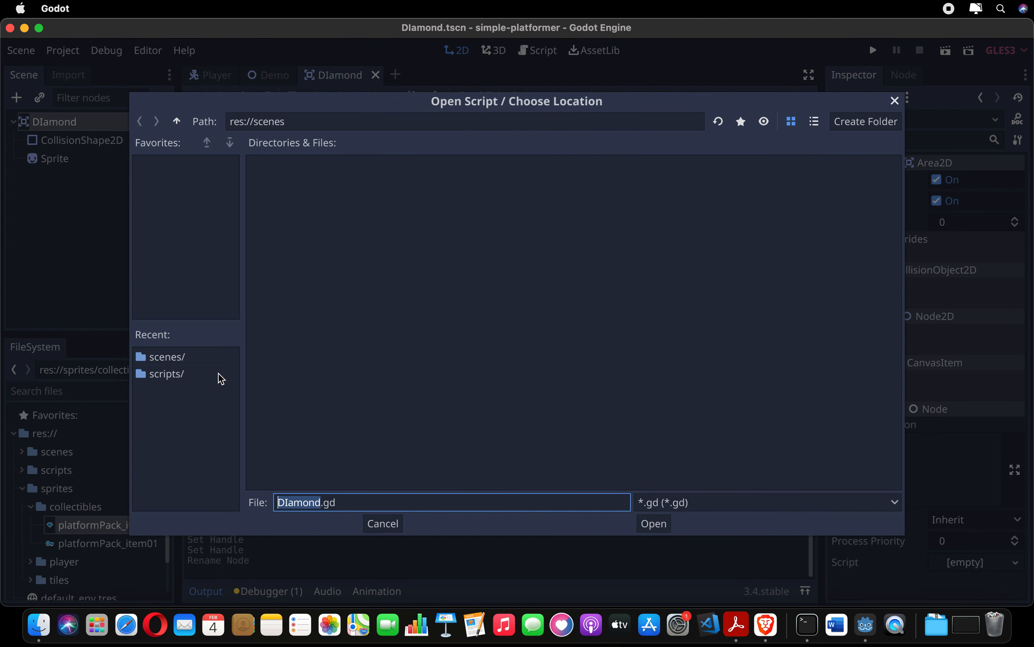
{"action": "left_click", "coordinate": [200, 373]}
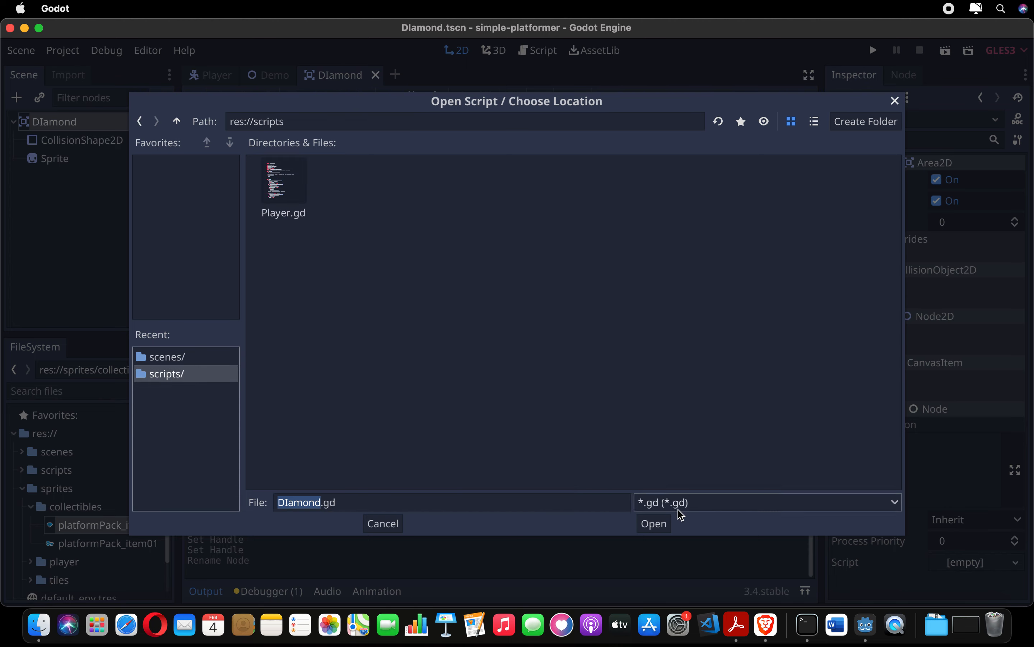
{"action": "left_click", "coordinate": [657, 525]}
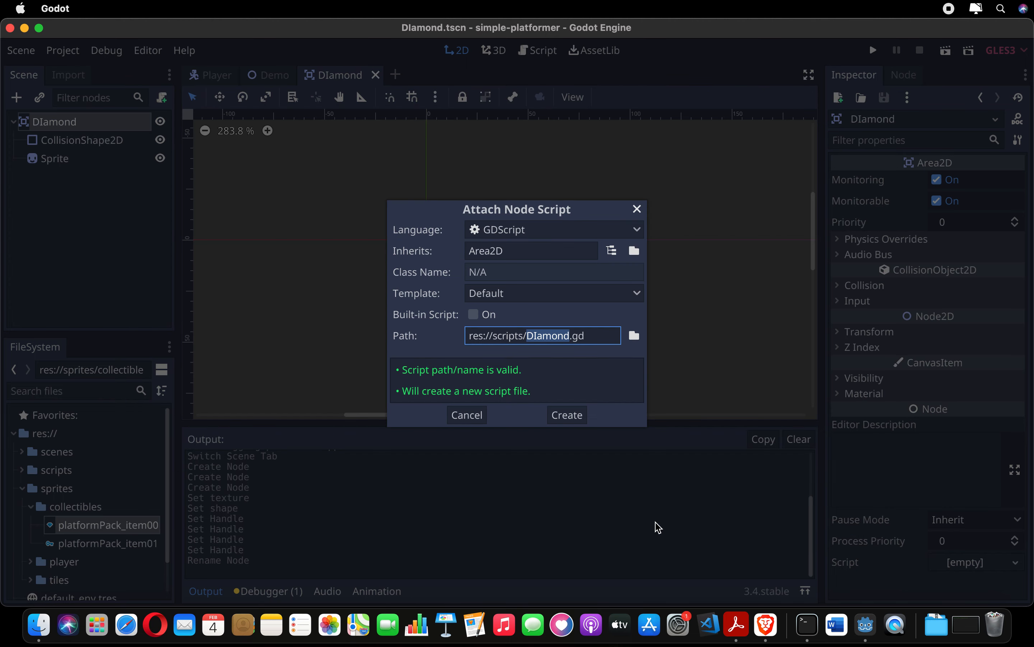
{"action": "left_click", "coordinate": [567, 415]}
{"action": "left_click_drag", "start_coordinate": [558, 236], "coordinate": [408, 184]}
{"action": "key", "text": "BackSpace"}
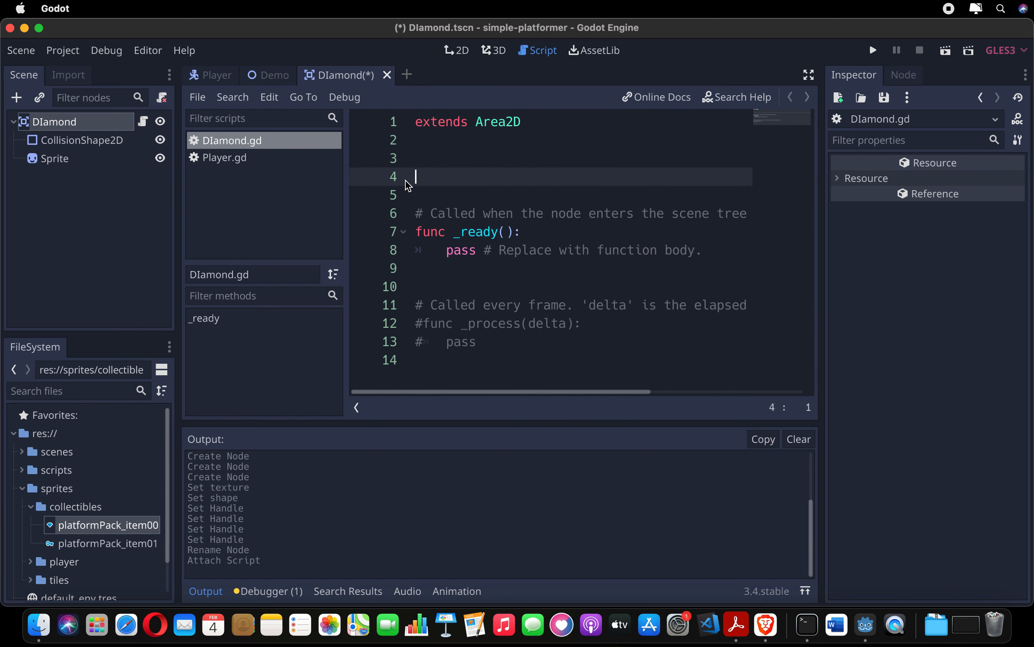
Connect the DIamond node's body_entered signal to the _on_DIamond_body_entered method in its own script.
{"action": "left_click", "coordinate": [97, 127]}
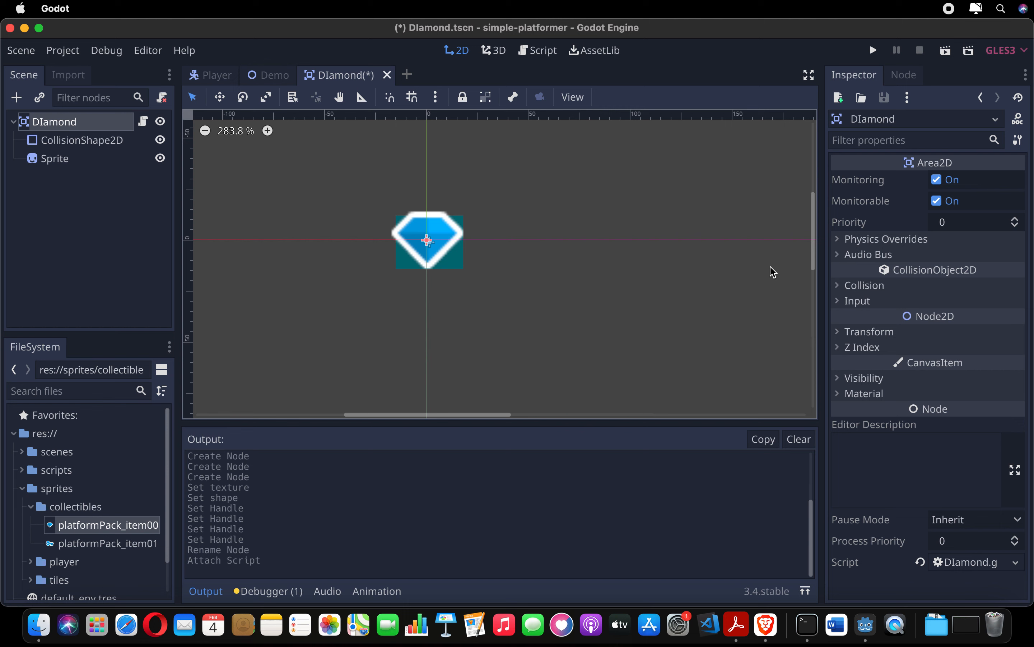
{"action": "left_click", "coordinate": [909, 76]}
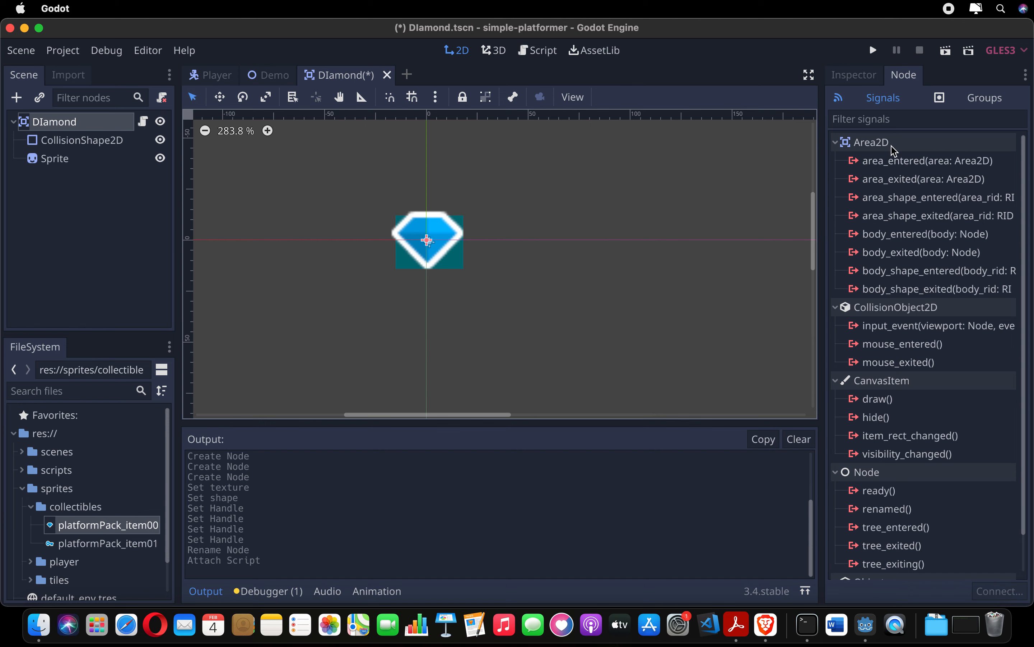
{"action": "scroll", "coordinate": [894, 151], "scroll_direction": "down", "scroll_amount": 2}
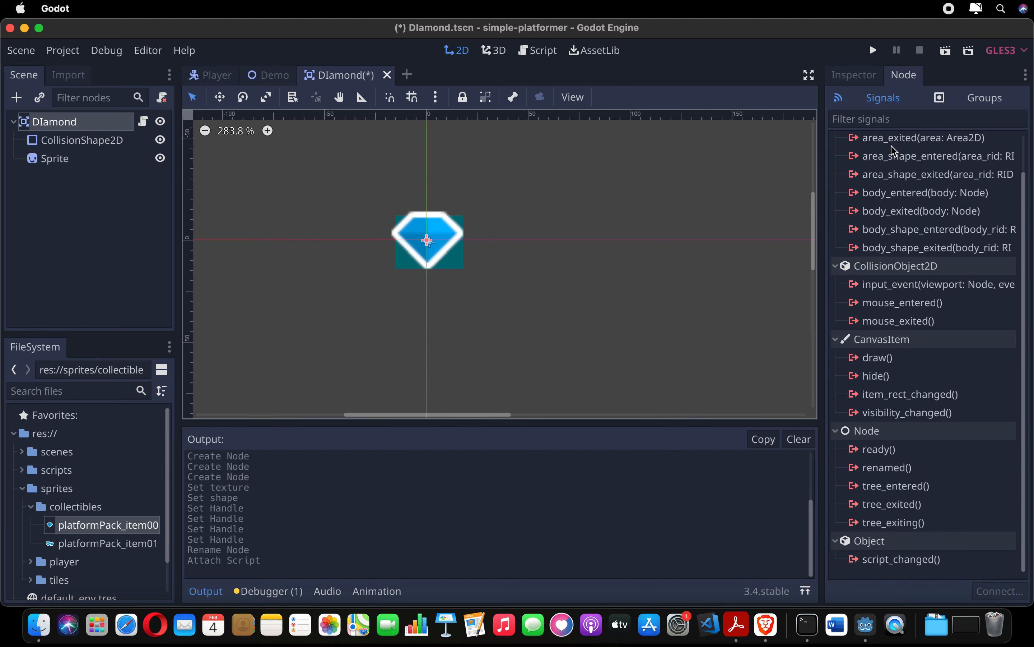
{"action": "double_click", "coordinate": [902, 193]}
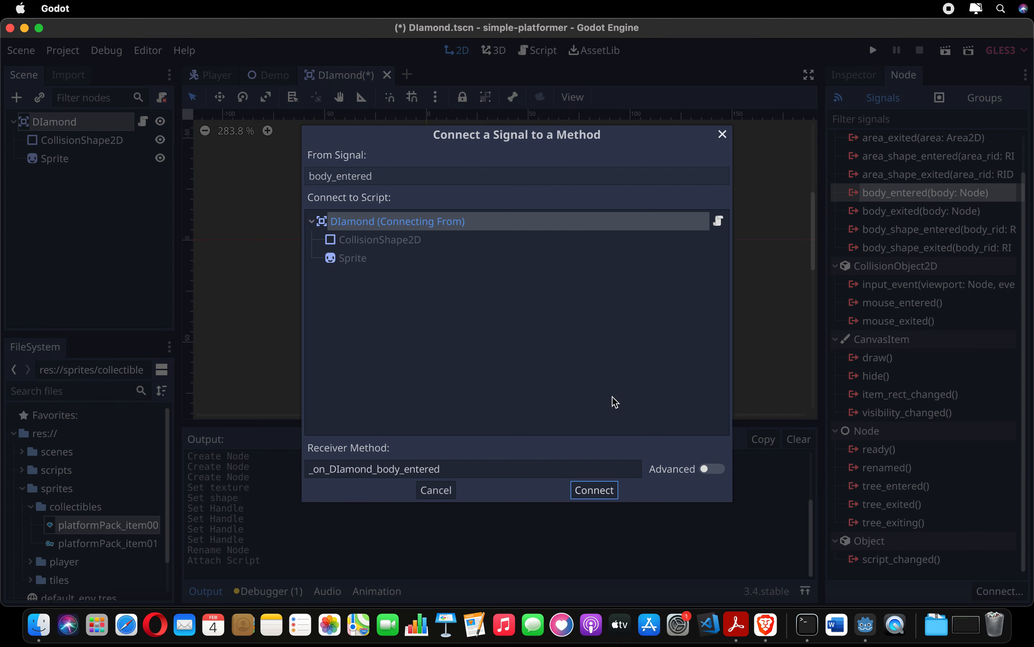
{"action": "left_click", "coordinate": [593, 490]}
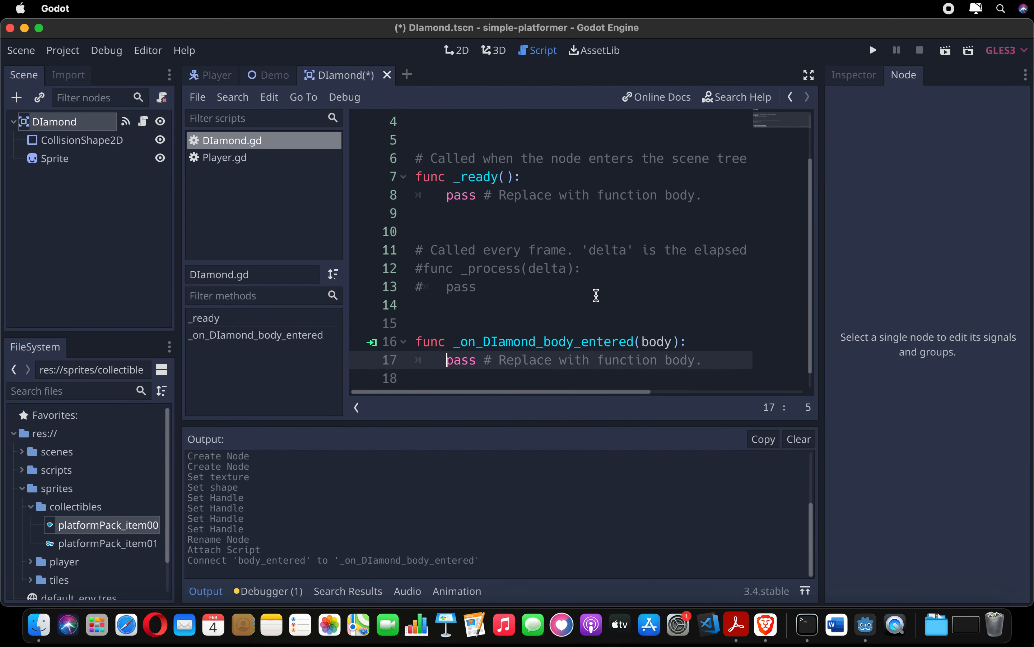
Replace the placeholder body of _on_DIamond_body_entered with a queue_free() call and save the scene.
{"action": "scroll", "coordinate": [556, 317], "scroll_direction": "down", "scroll_amount": 1}
{"action": "scroll", "coordinate": [526, 334], "scroll_direction": "right", "scroll_amount": 2}
{"action": "scroll", "coordinate": [526, 334], "scroll_direction": "left", "scroll_amount": 2}
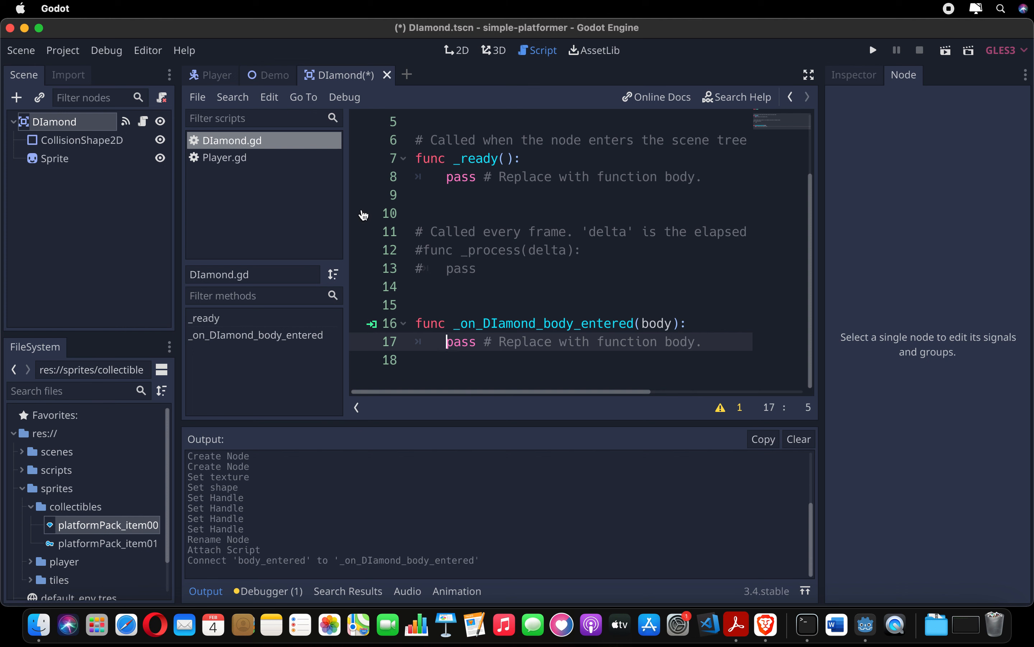
{"action": "left_click_drag", "start_coordinate": [708, 342], "coordinate": [448, 342]}
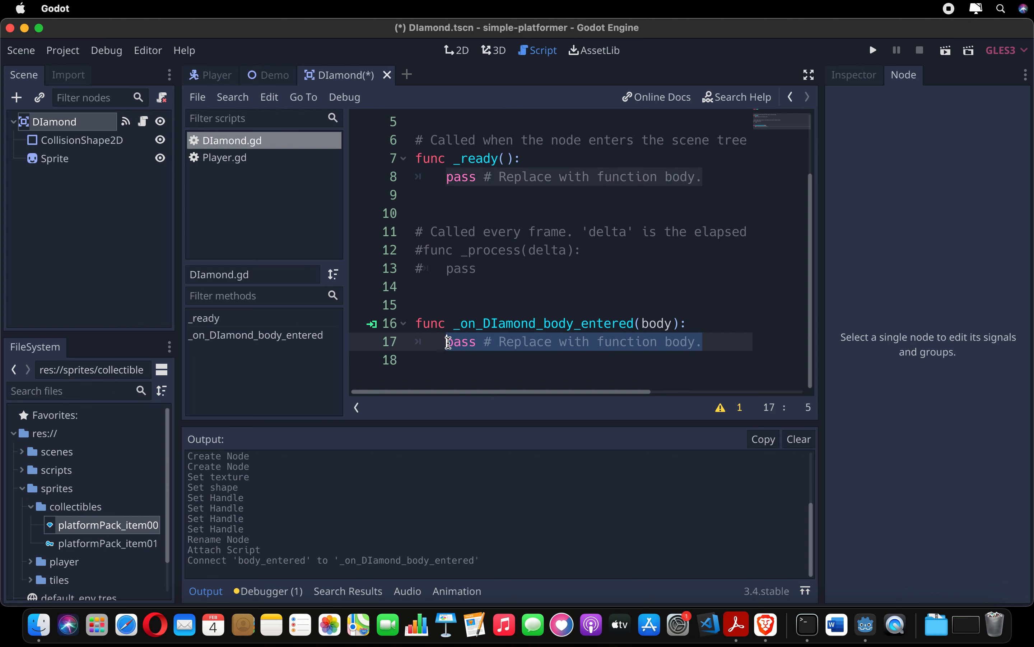
{"action": "key", "text": "BackSpace"}
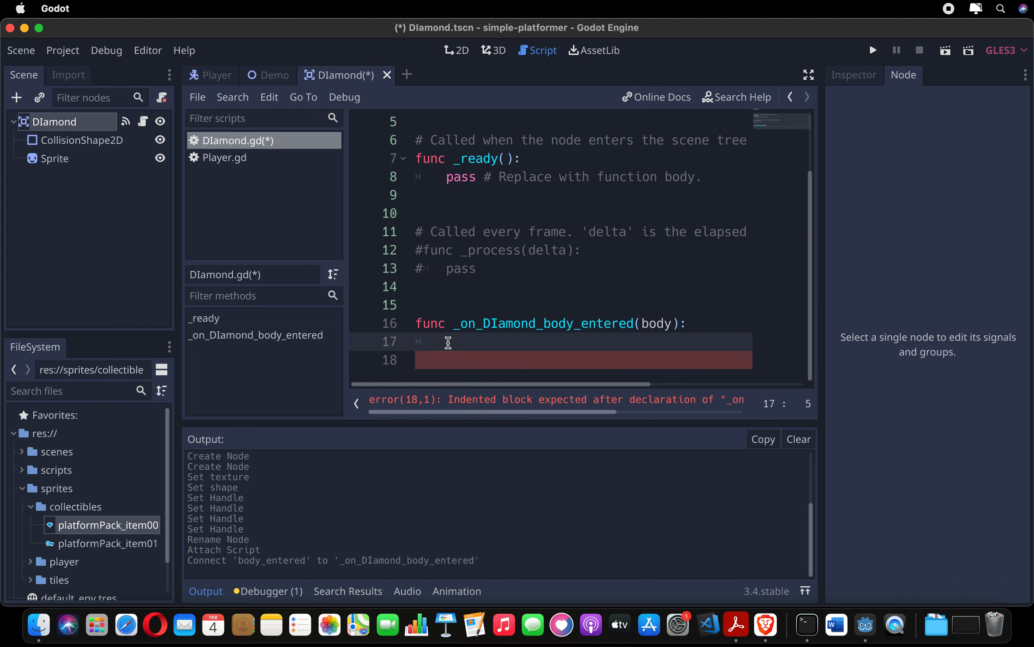
{"action": "type", "text": "queefre"}
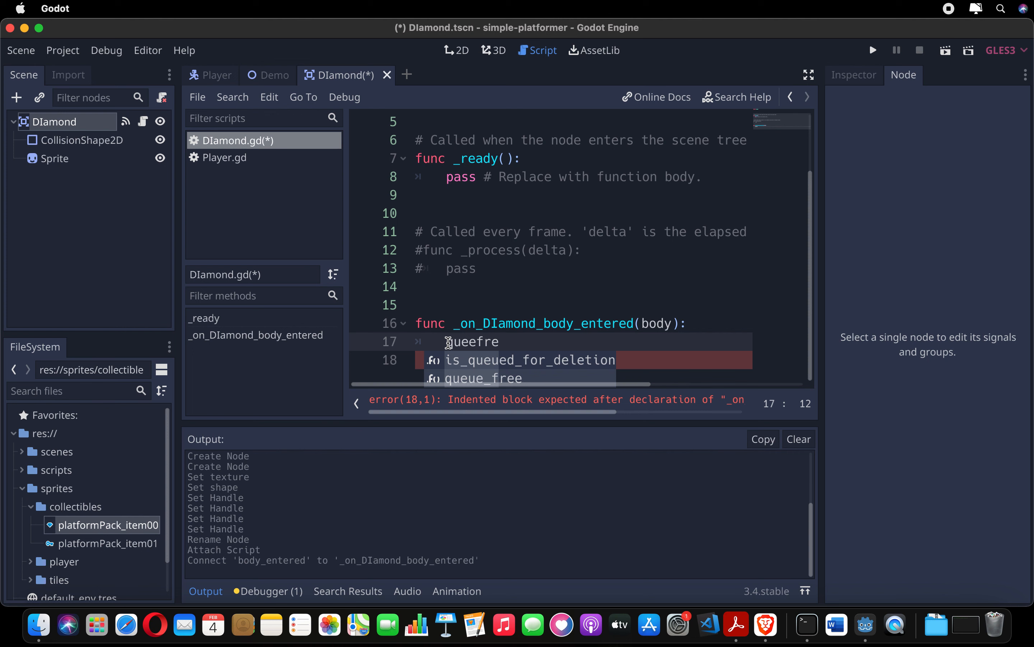
{"action": "key", "text": "Return"}
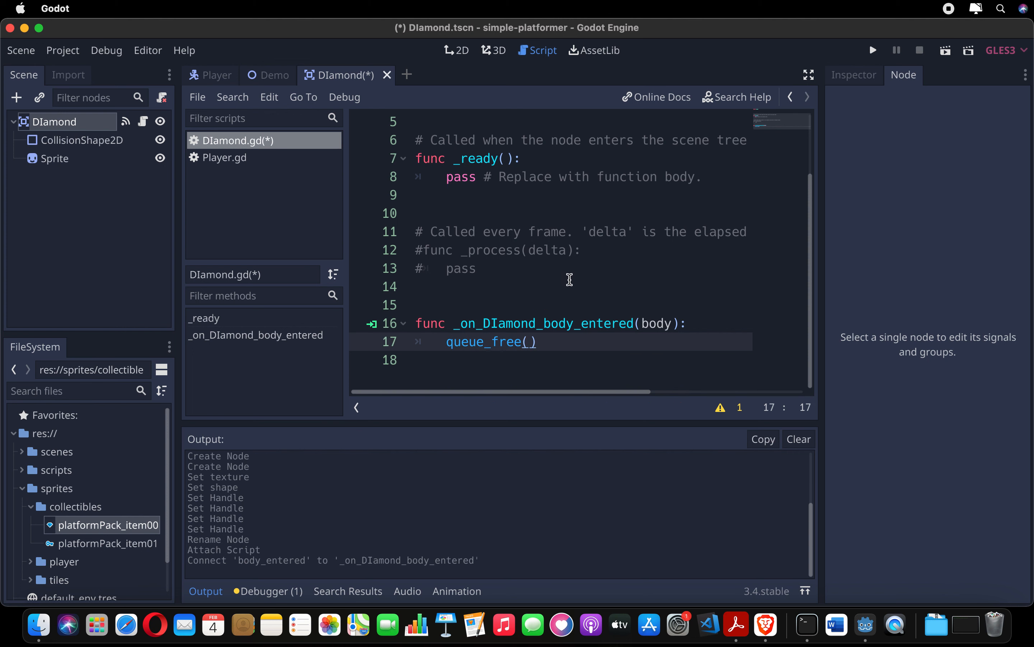
{"action": "key", "text": "super+s"}
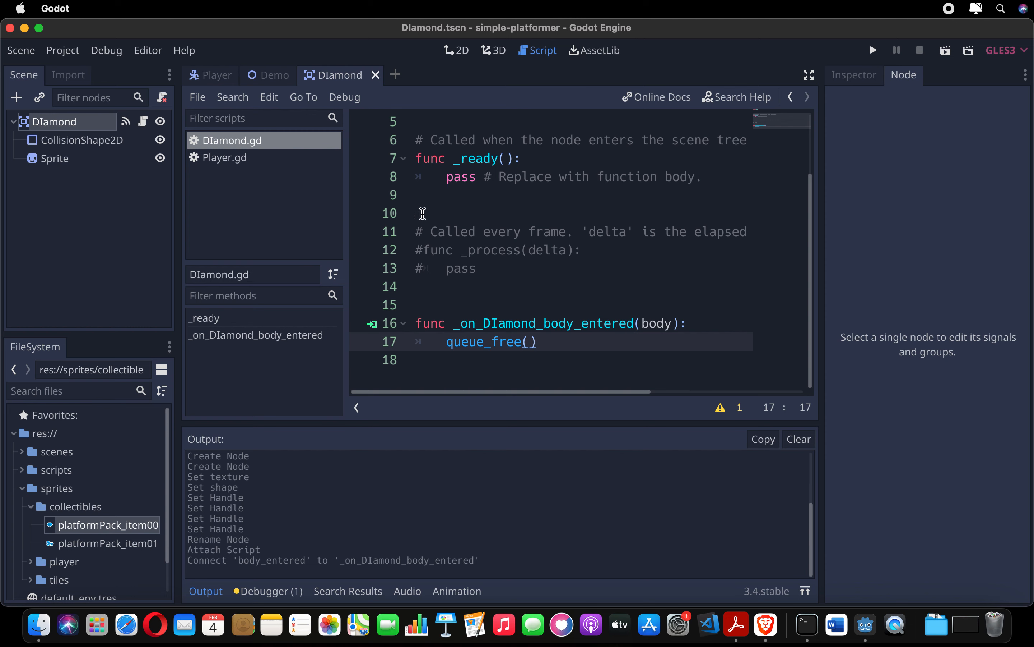
Instance scenes/DIamond.tscn under the Demo scene's root node and place the diamond just above the right end of the ground.
{"action": "left_click", "coordinate": [223, 81]}
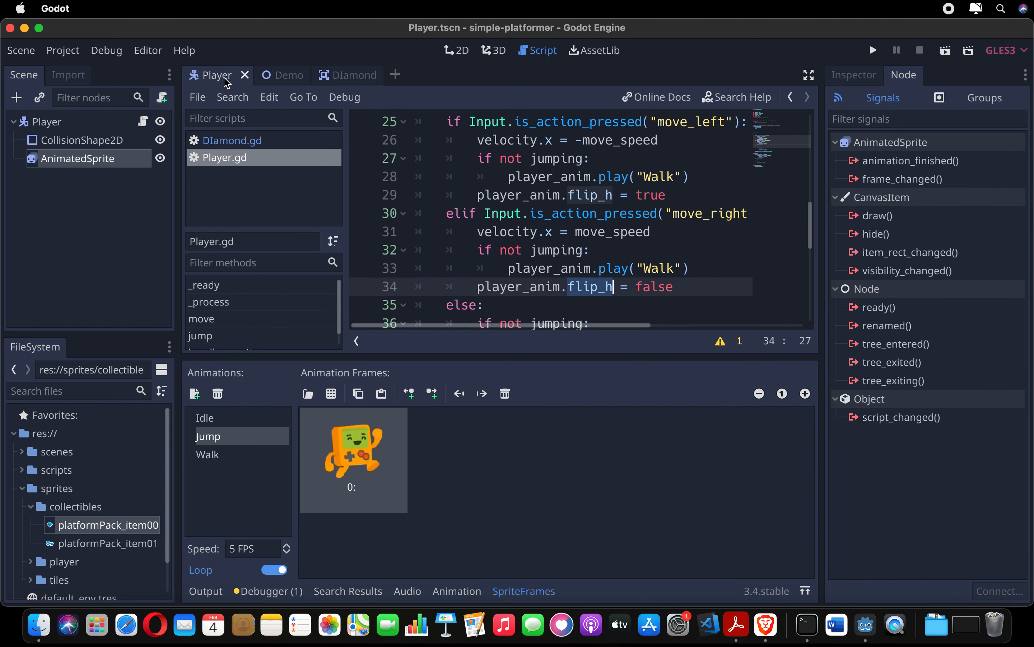
{"action": "left_click", "coordinate": [280, 79]}
{"action": "left_click", "coordinate": [72, 121]}
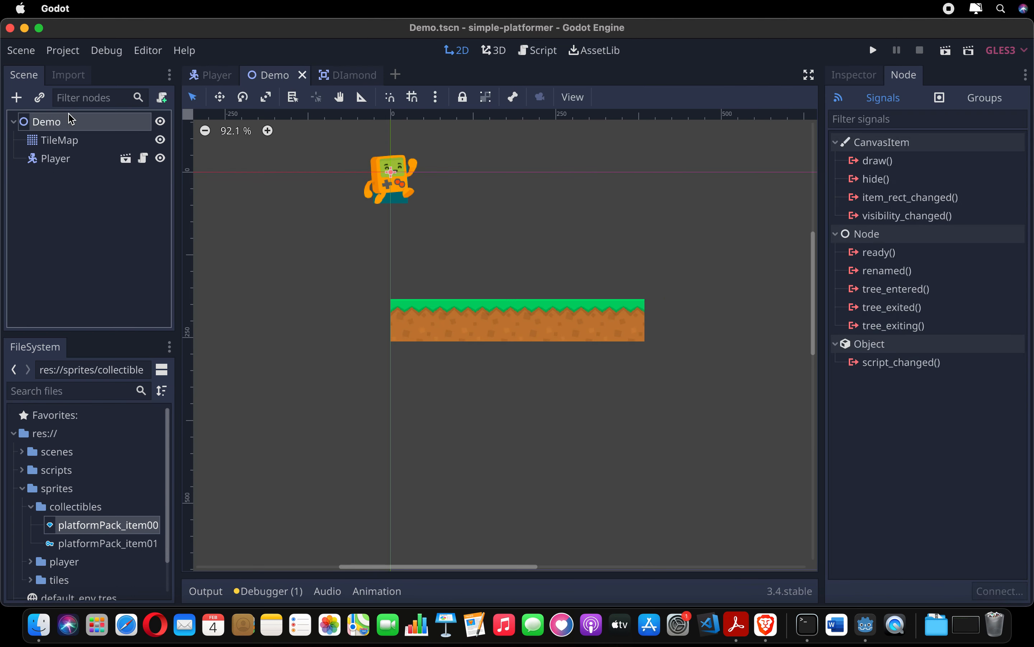
{"action": "left_click", "coordinate": [40, 99]}
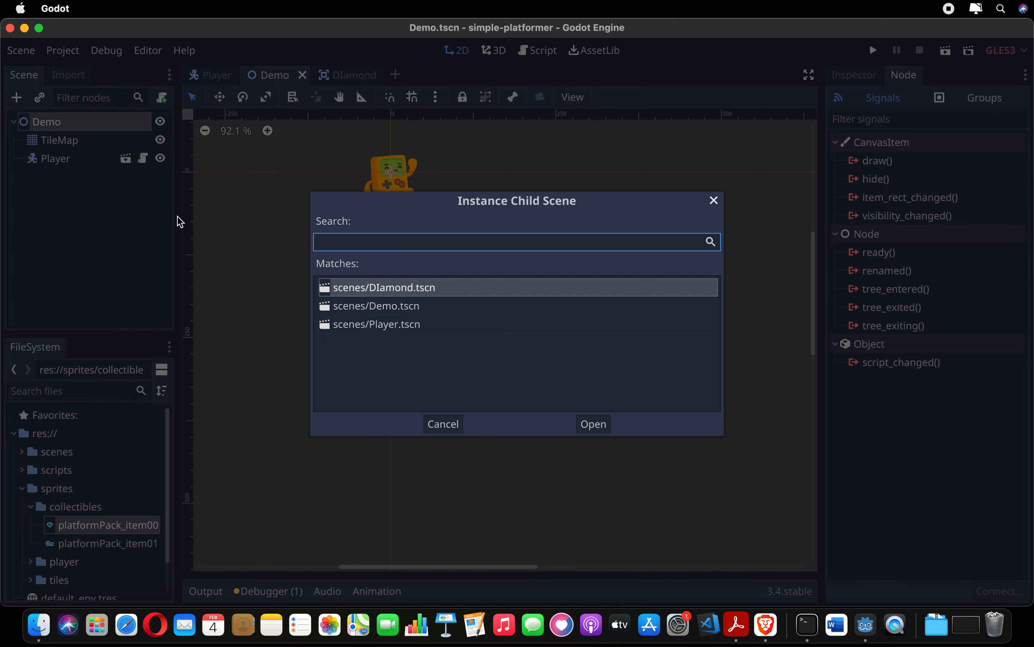
{"action": "key", "text": "Return"}
{"action": "left_click_drag", "start_coordinate": [391, 171], "coordinate": [610, 278]}
Run the Demo scene, walk the player into the diamond to test collecting it, and close the game.
{"action": "left_click", "coordinate": [946, 51]}
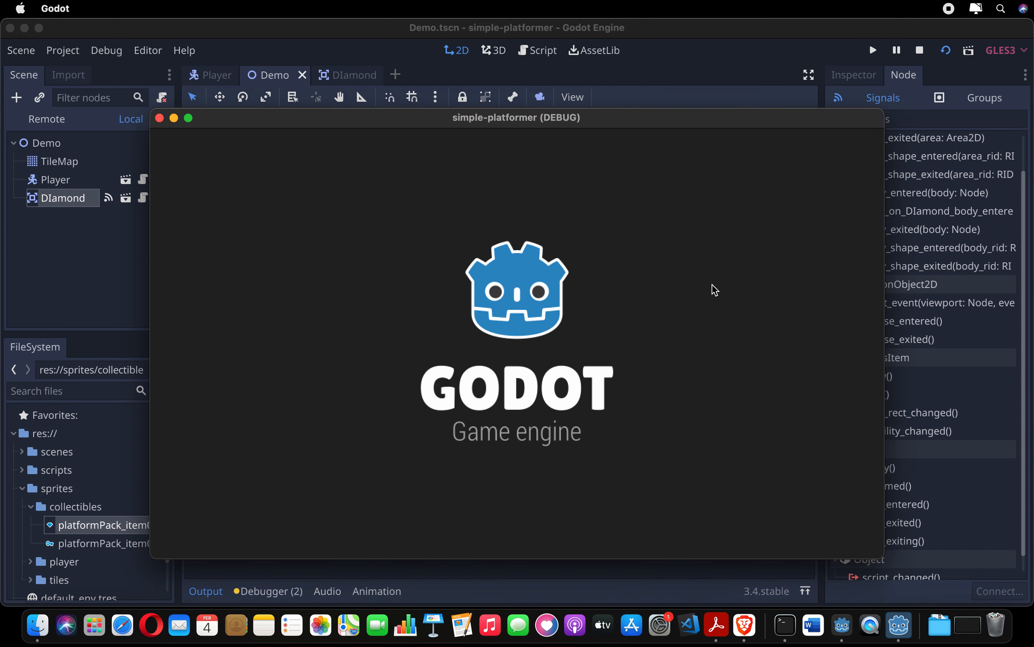
{"action": "key", "text": "Right"}
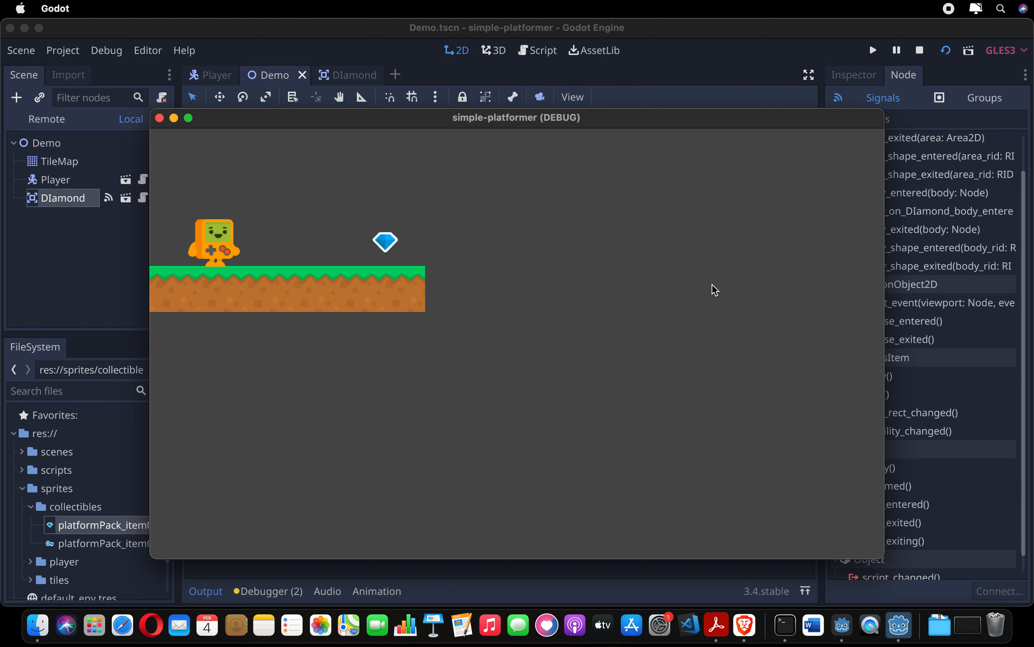
{"action": "key", "text": "Left"}
{"action": "key", "text": "Right"}
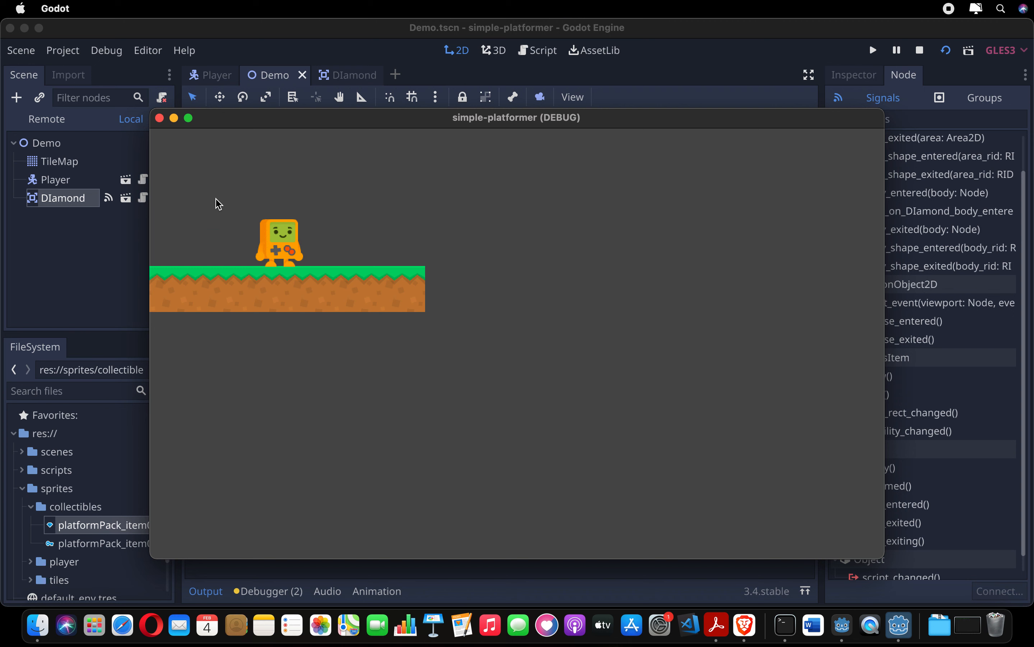
{"action": "left_click", "coordinate": [159, 118]}
{"action": "left_click", "coordinate": [133, 241]}
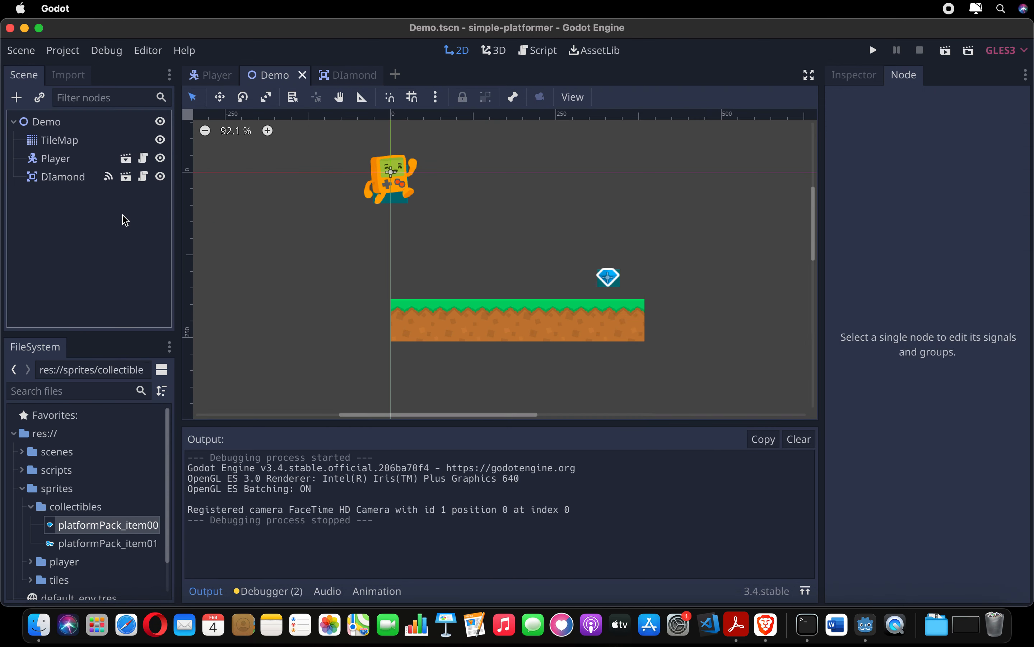
Create a new scene with an Area2D root node.
{"action": "left_click", "coordinate": [30, 52]}
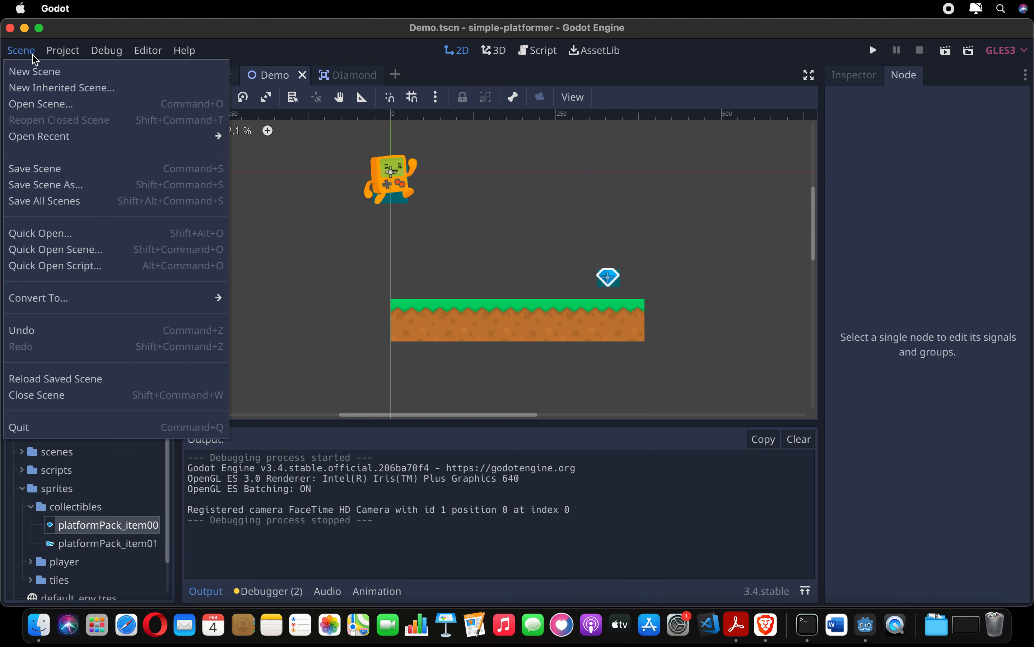
{"action": "left_click", "coordinate": [45, 73]}
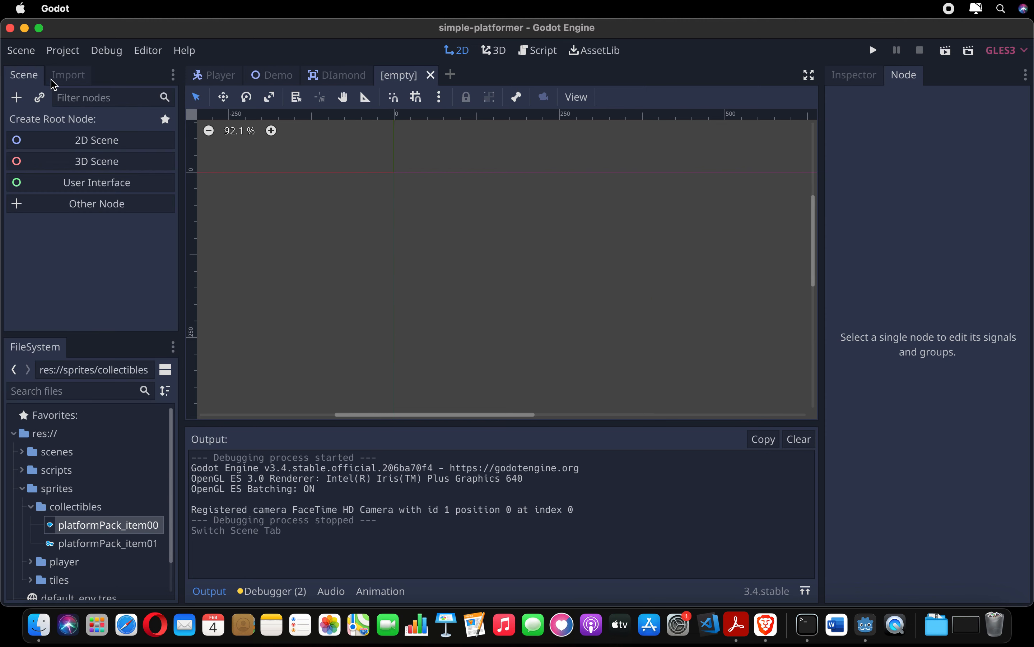
{"action": "left_click", "coordinate": [107, 206]}
{"action": "type", "text": "area2d"}
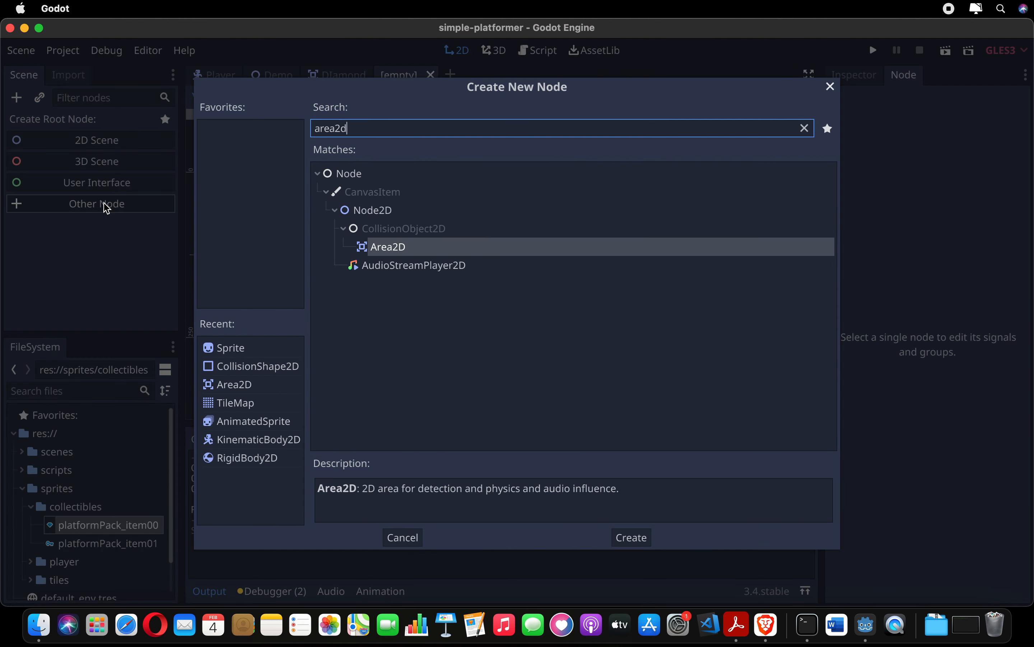
{"action": "key", "text": "Return"}
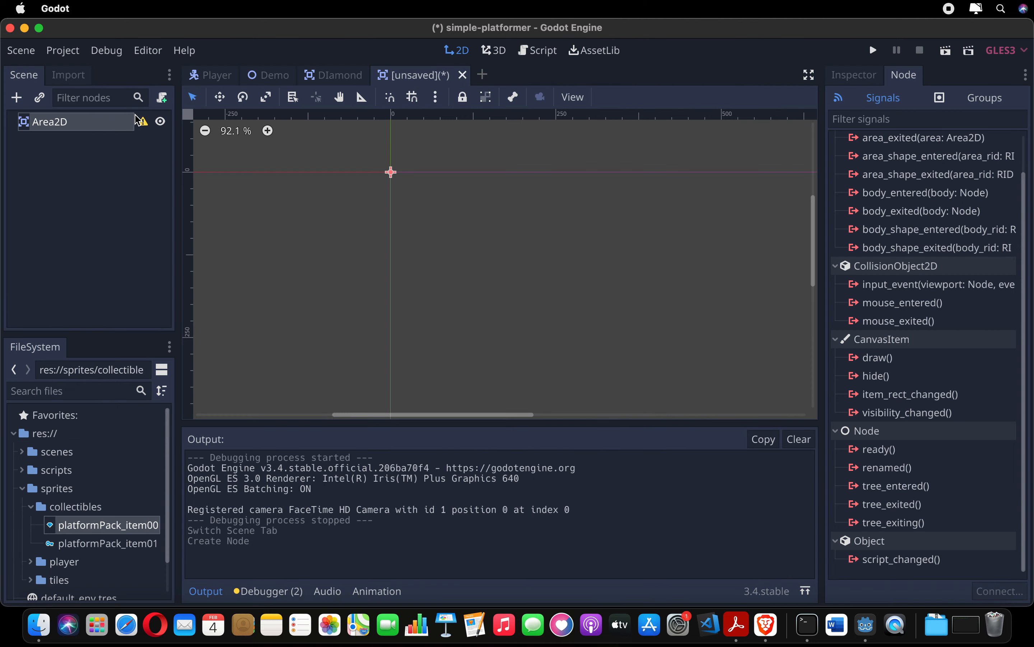
Add a CollisionShape2D child node to the Area2D root.
{"action": "left_click", "coordinate": [93, 139]}
{"action": "left_click", "coordinate": [86, 130]}
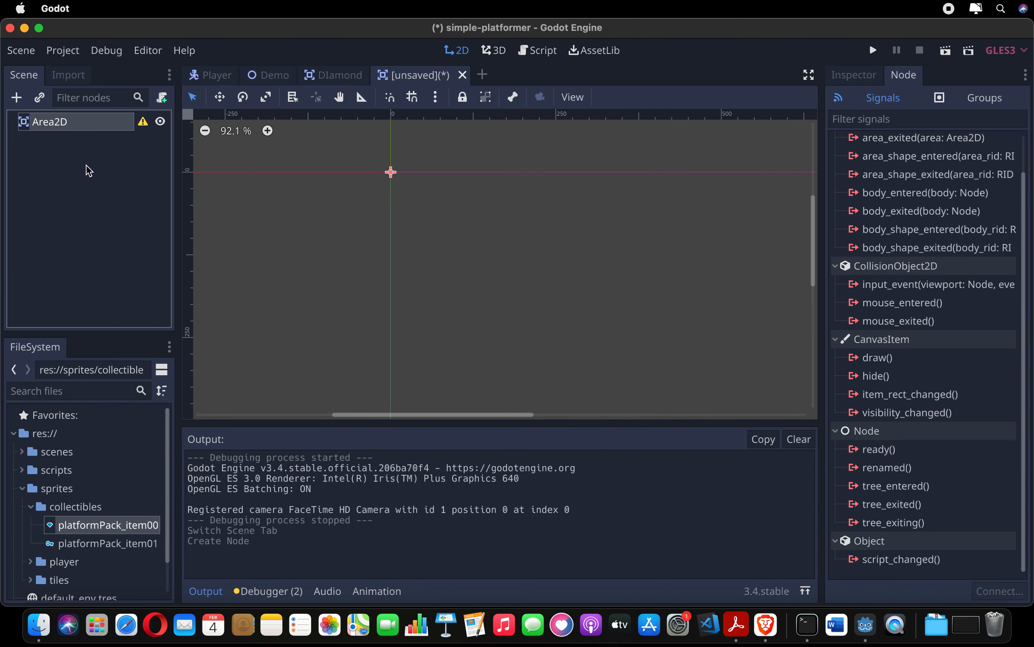
{"action": "key", "text": "super+a"}
{"action": "type", "text": "collis"}
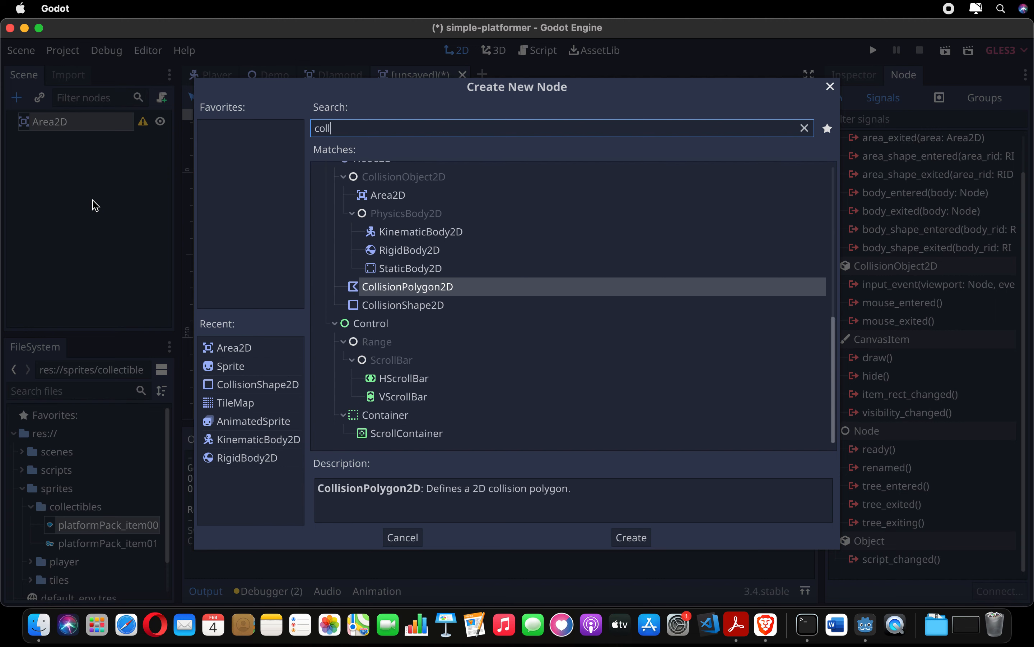
{"action": "key", "text": "Down"}
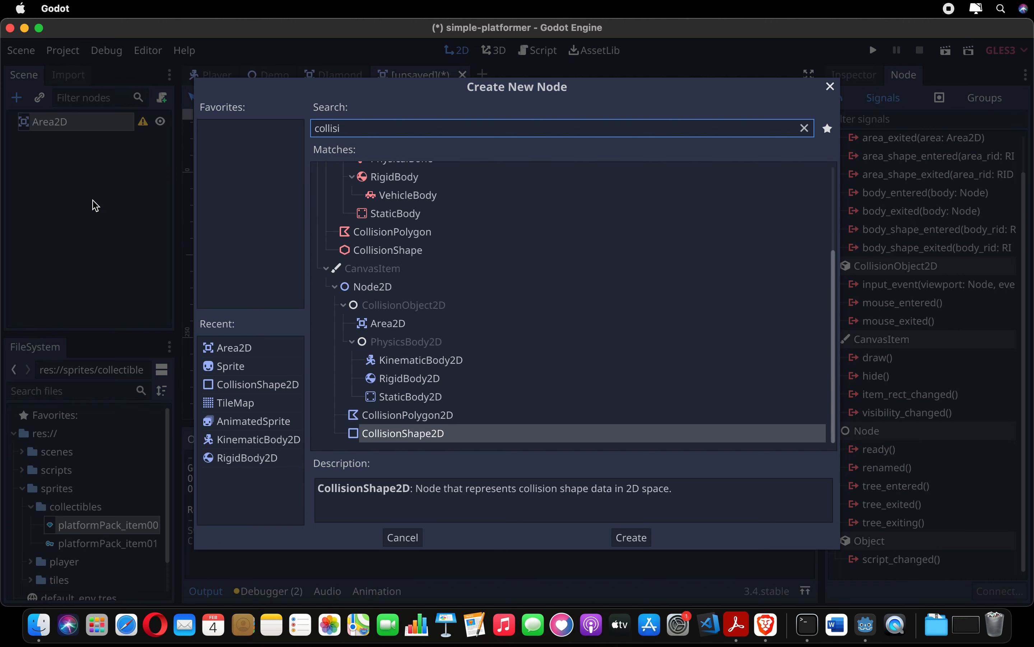
{"action": "key", "text": "Return"}
Add a Sprite child to the Area2D root and assign the platformPack_item01 key image as its texture.
{"action": "left_click", "coordinate": [60, 122]}
{"action": "key", "text": "super+a"}
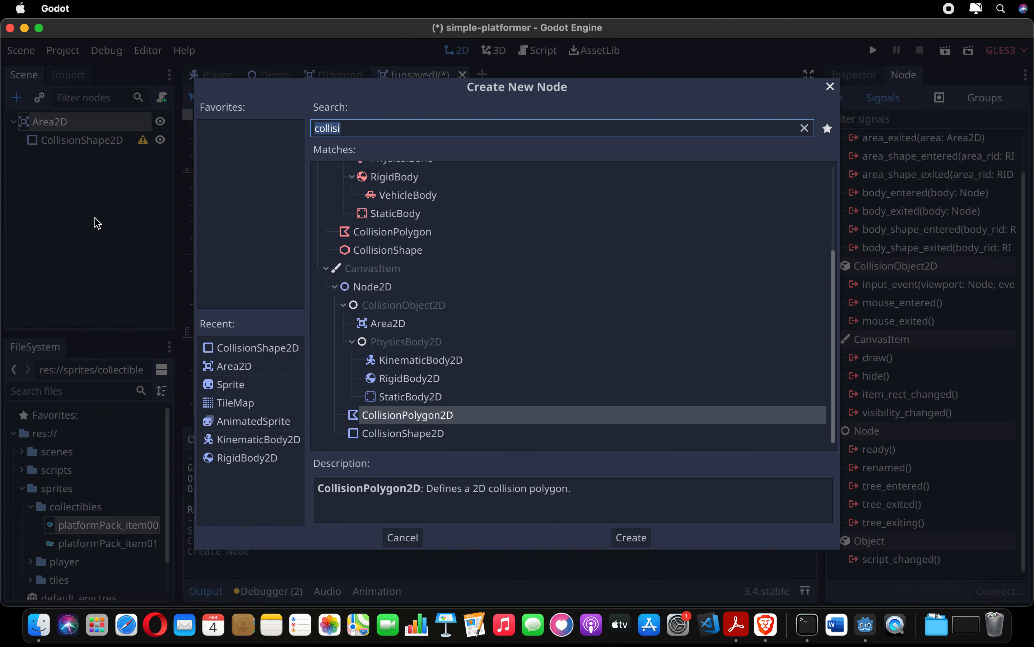
{"action": "type", "text": "sprite"}
{"action": "key", "text": "Return"}
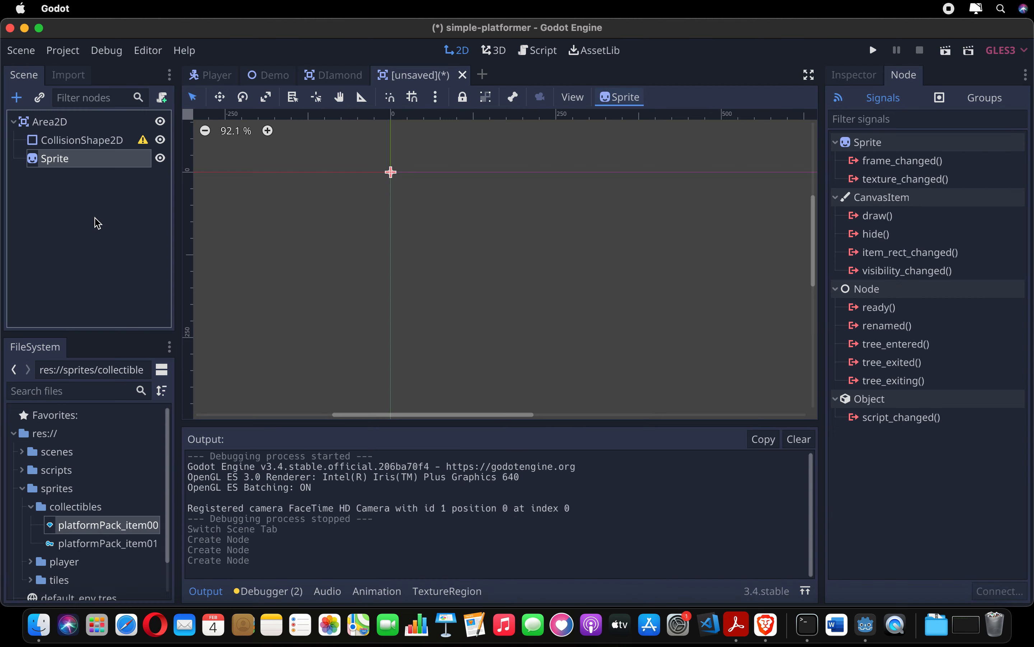
{"action": "left_click_drag", "start_coordinate": [79, 544], "coordinate": [133, 281]}
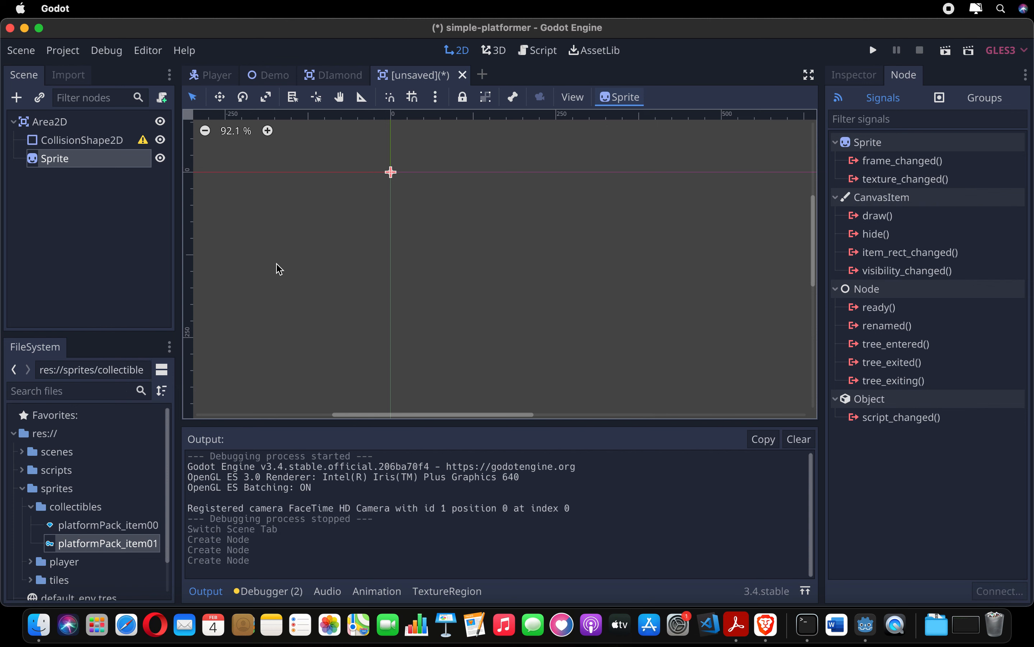
{"action": "left_click", "coordinate": [875, 76]}
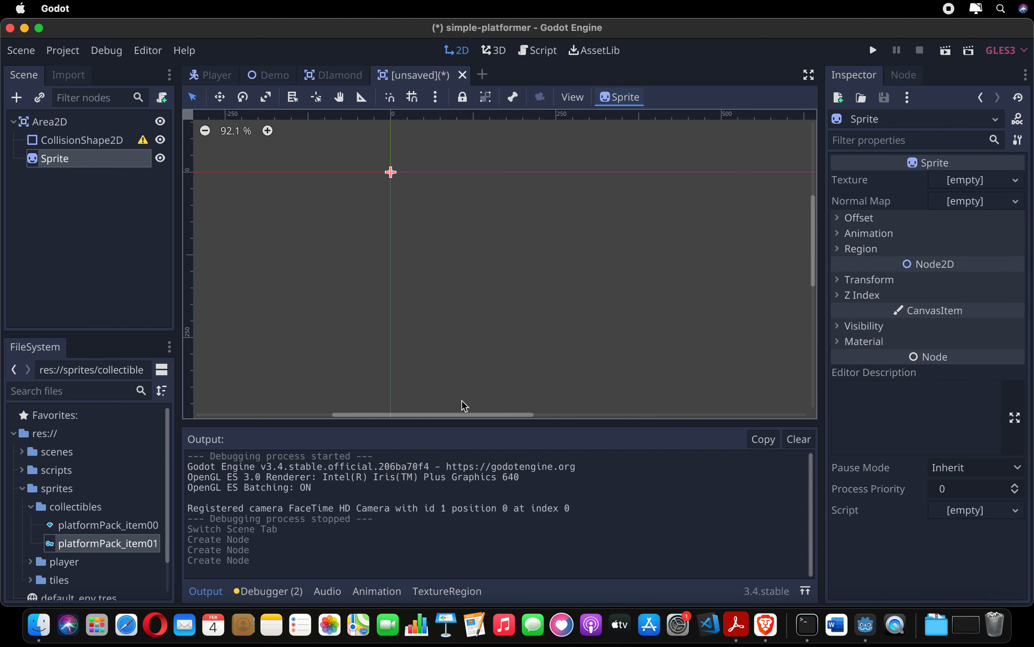
{"action": "left_click_drag", "start_coordinate": [1028, 227], "coordinate": [971, 181]}
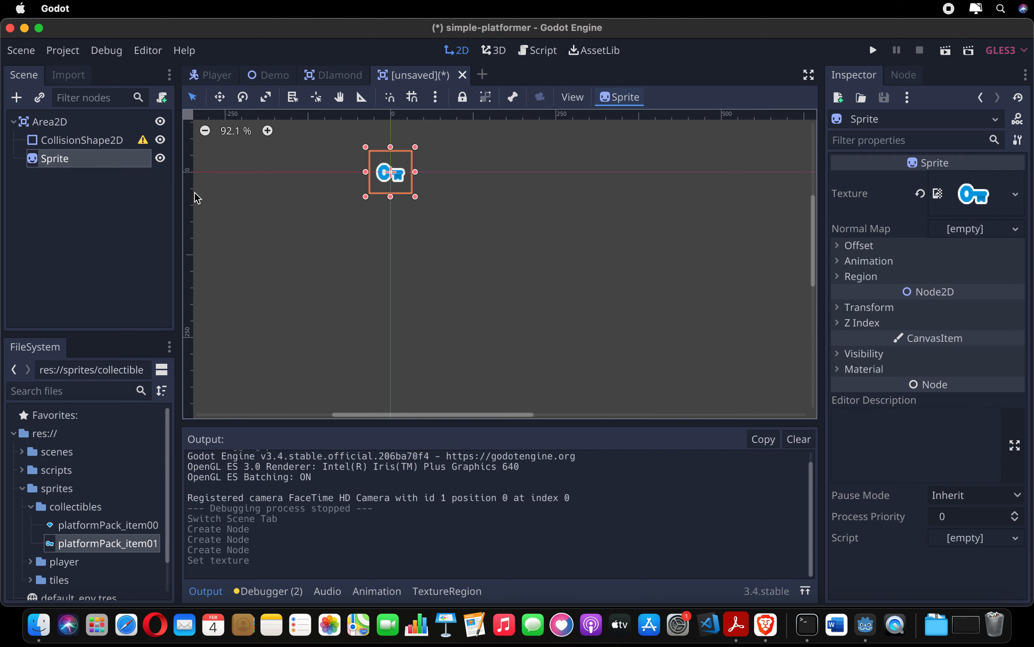
Assign a new RectangleShape2D as the shape of the CollisionShape2D node.
{"action": "left_click", "coordinate": [117, 154]}
{"action": "left_click", "coordinate": [114, 146]}
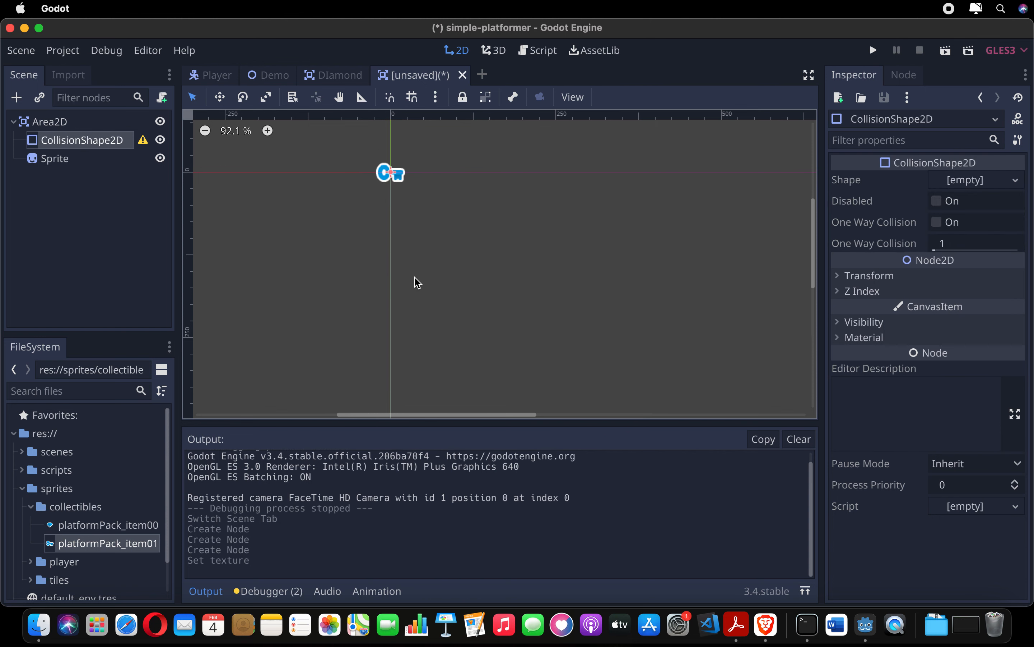
{"action": "scroll", "coordinate": [417, 282], "scroll_direction": "up", "scroll_amount": 2}
{"action": "left_click", "coordinate": [973, 187]}
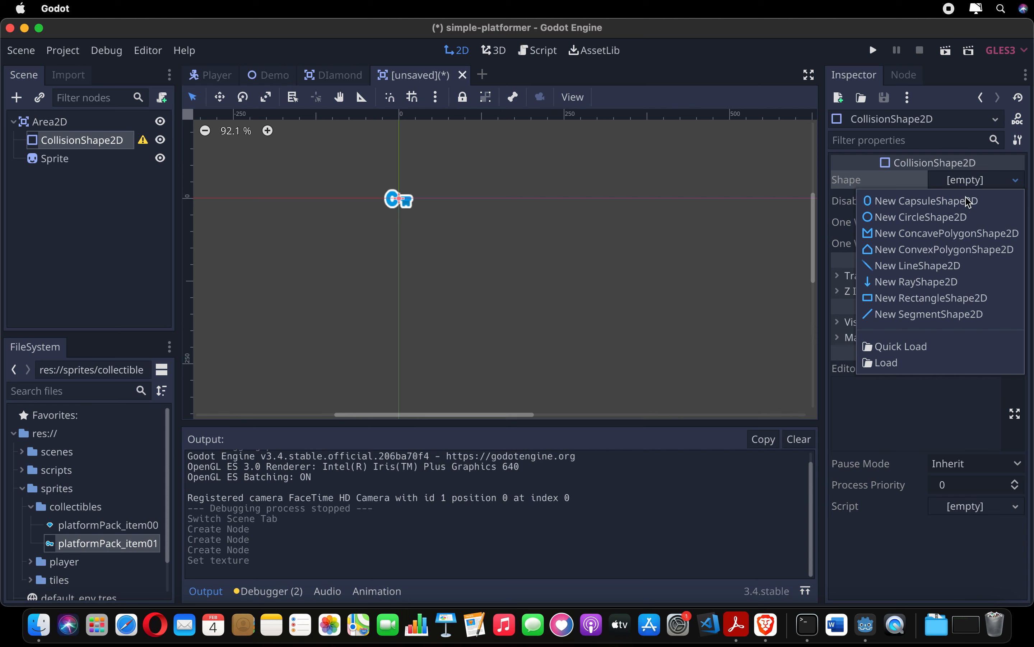
{"action": "left_click", "coordinate": [925, 302]}
{"action": "scroll", "coordinate": [441, 225], "scroll_direction": "up", "scroll_amount": 5}
{"action": "scroll", "coordinate": [442, 226], "scroll_direction": "up", "scroll_amount": 3}
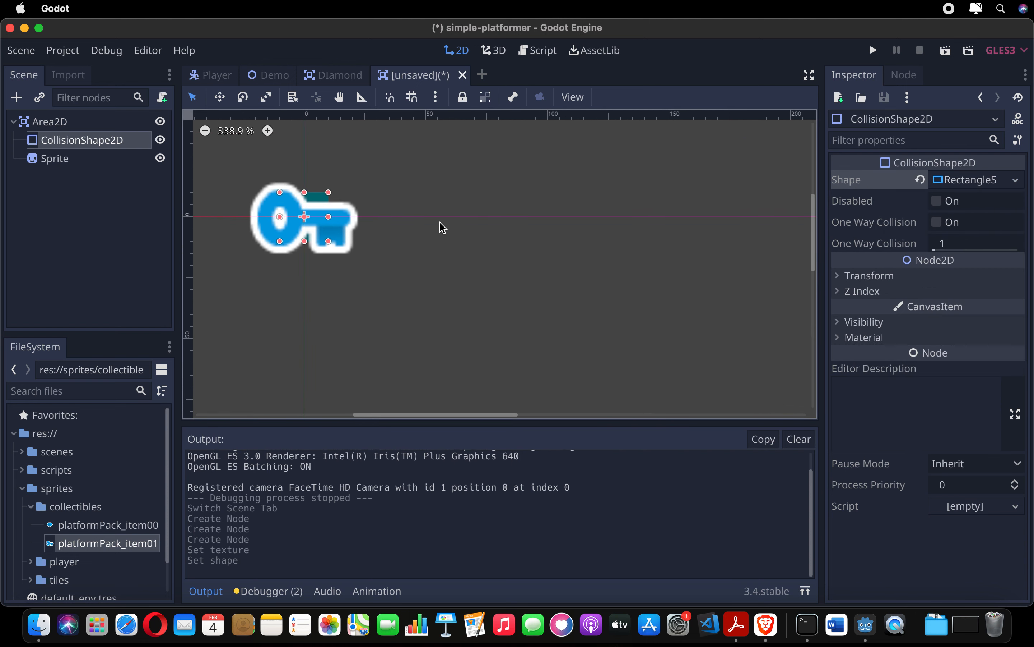
Extend the collision rectangle to the key's right edge and undo the accidental move of the Sprite.
{"action": "scroll", "coordinate": [441, 227], "scroll_direction": "left", "scroll_amount": 2}
{"action": "left_click_drag", "start_coordinate": [366, 209], "coordinate": [327, 215]}
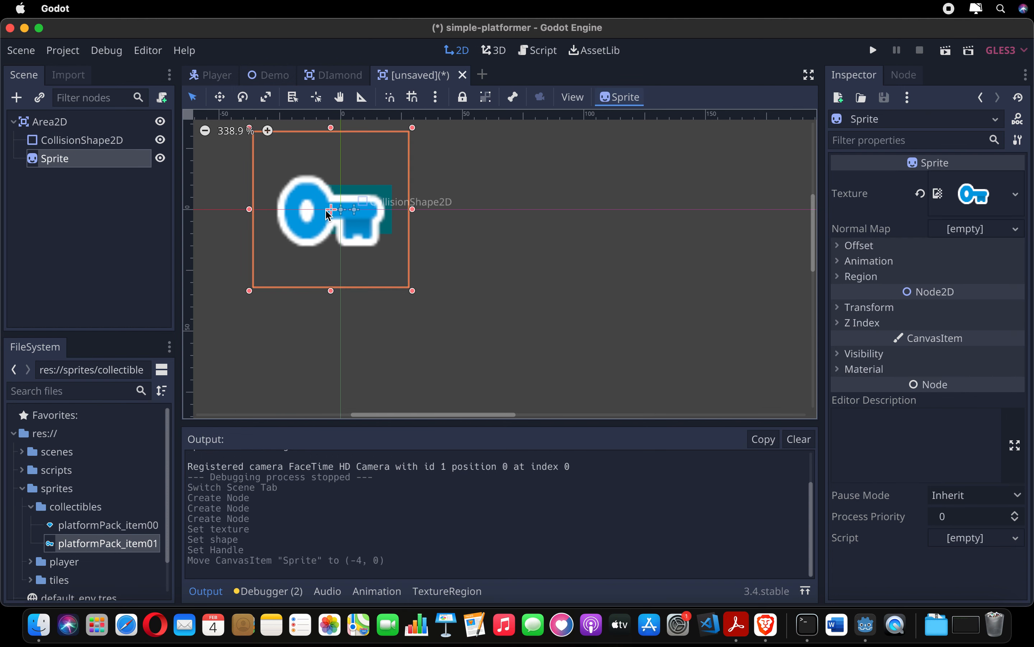
{"action": "key", "text": "super+z"}
Lock the key Sprite so it cannot be moved in the viewport.
{"action": "left_click", "coordinate": [117, 143]}
{"action": "left_click", "coordinate": [99, 159]}
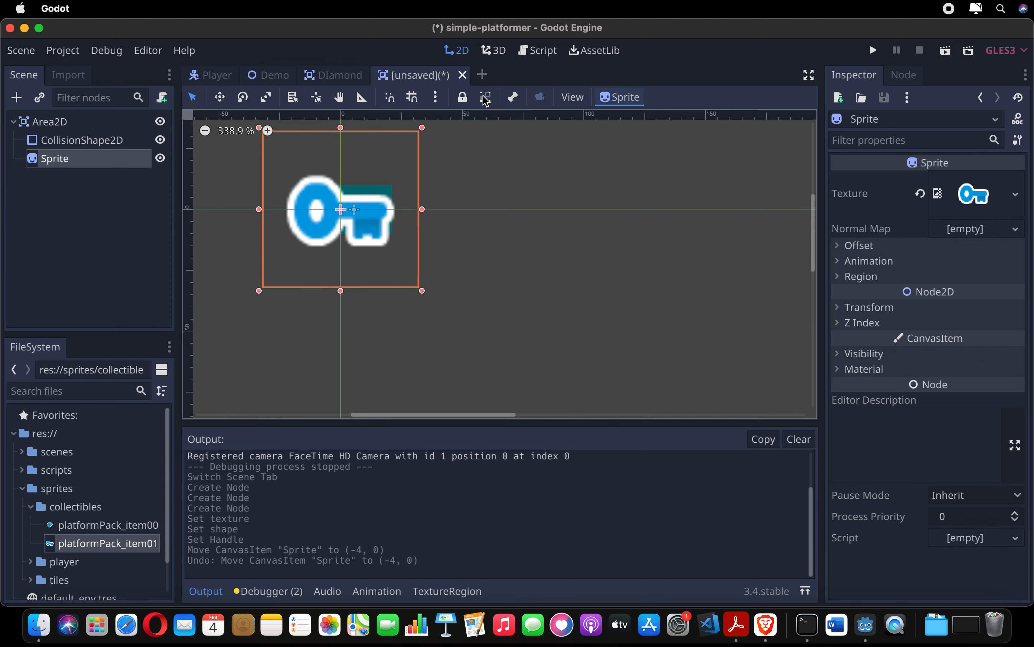
{"action": "left_click", "coordinate": [463, 98]}
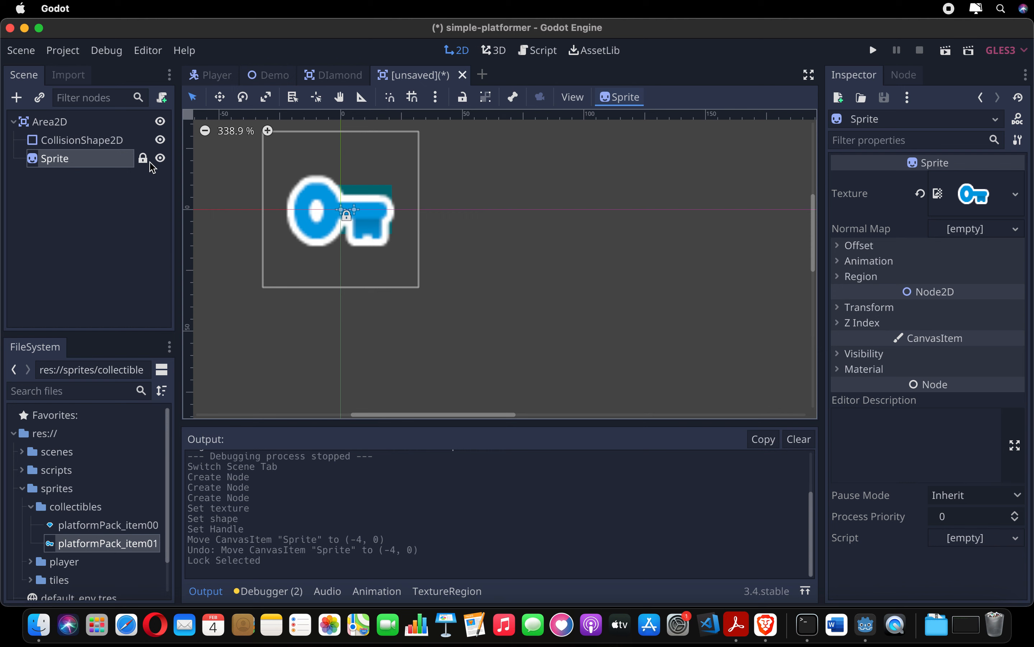
Hide the Sprite, extend the collision rectangle's left side towards the key's left edge, and show the Sprite again.
{"action": "left_click", "coordinate": [160, 158]}
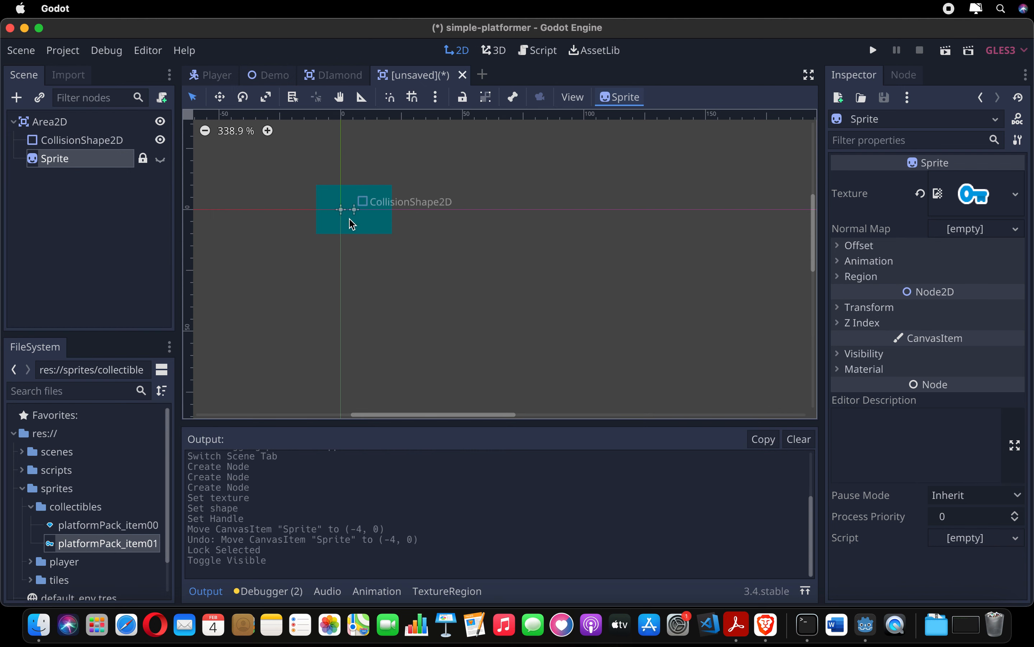
{"action": "left_click", "coordinate": [357, 212]}
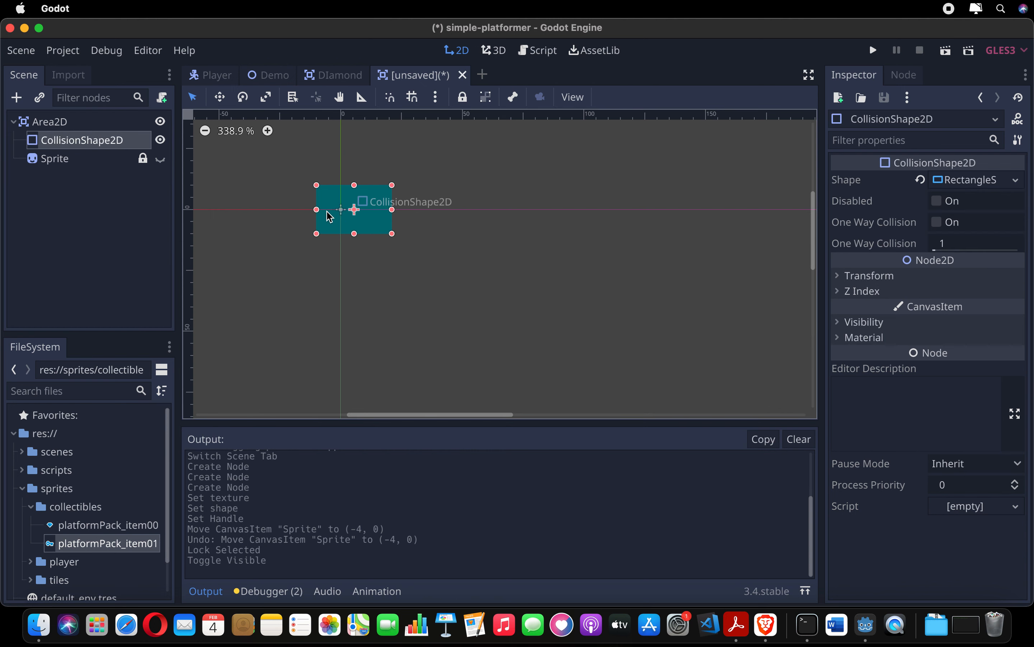
{"action": "left_click_drag", "start_coordinate": [317, 209], "coordinate": [292, 209]}
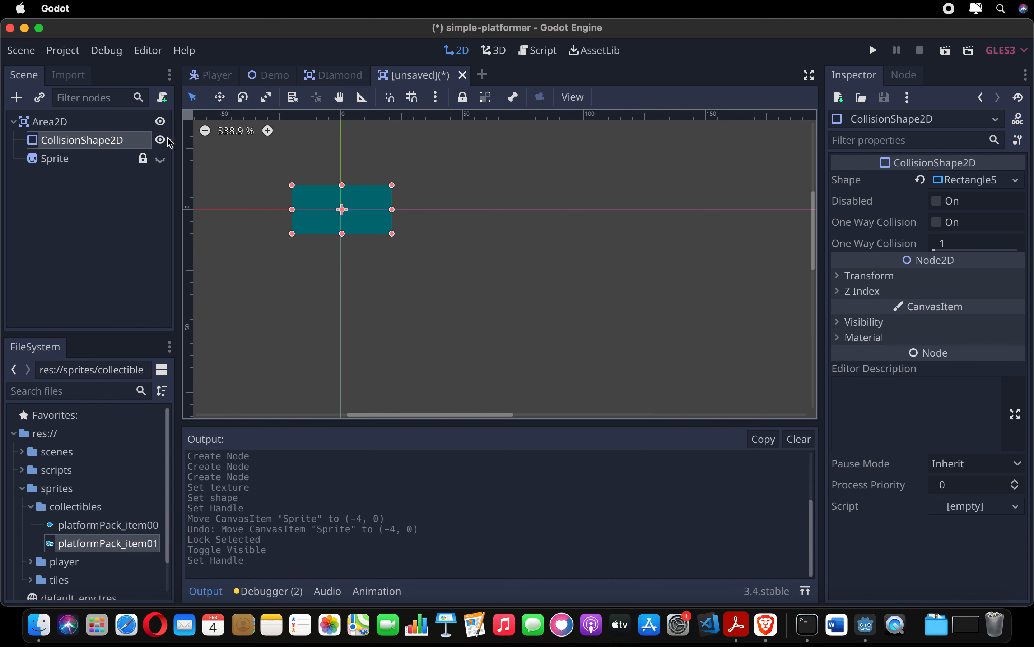
{"action": "left_click", "coordinate": [162, 159]}
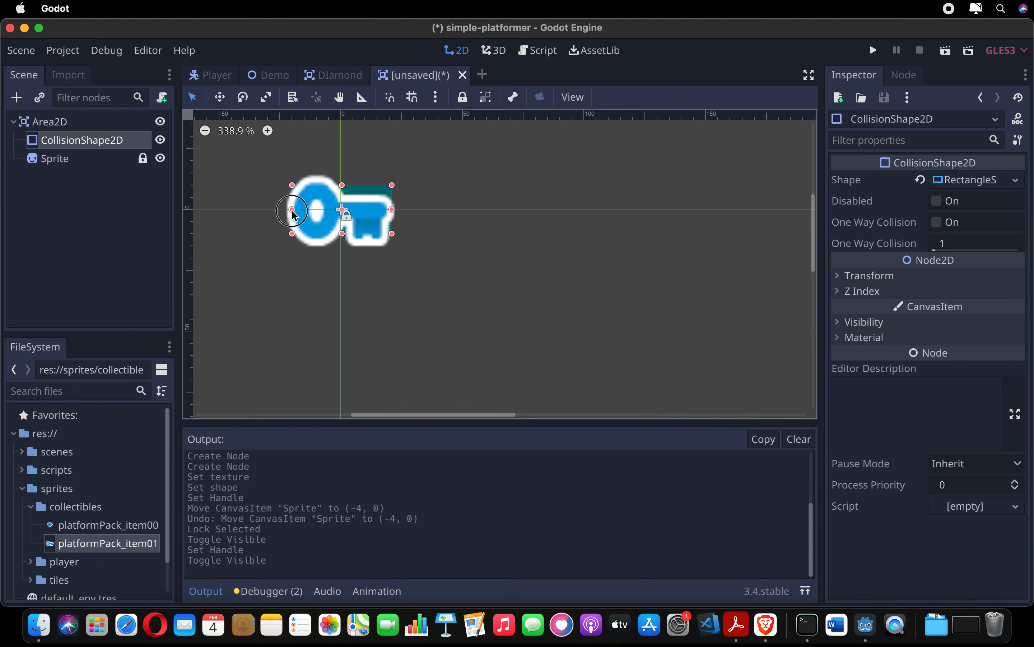
Extend the collision rectangle's left side to the outer left edge of the key.
{"action": "left_click_drag", "start_coordinate": [293, 209], "coordinate": [287, 210]}
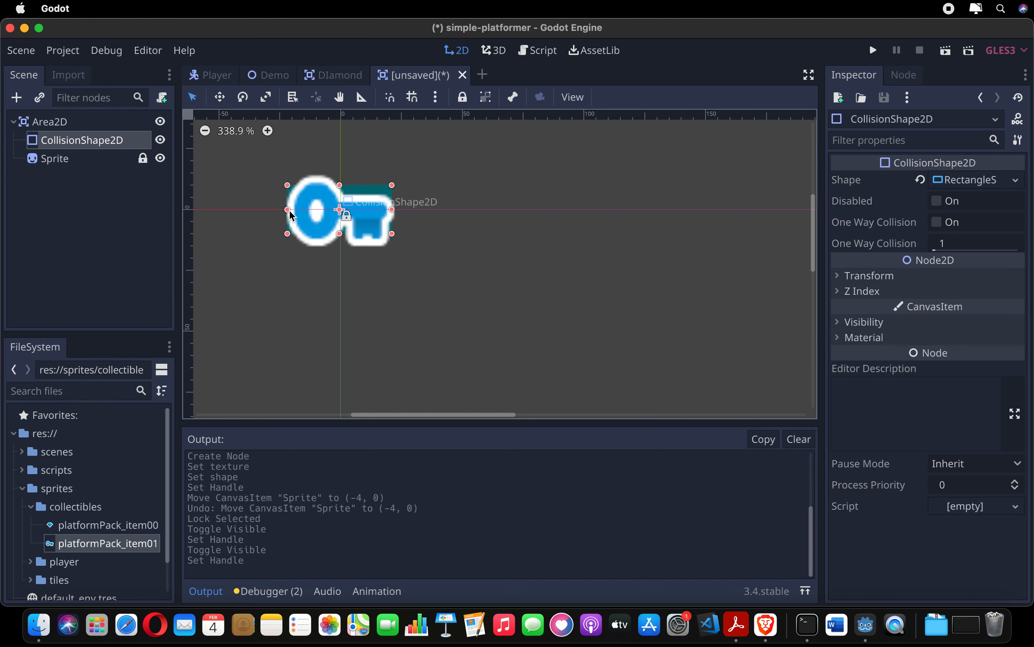
Attach a new GDScript saved as res://scripts/Key.gd to the Area2D root node.
{"action": "left_click", "coordinate": [123, 126]}
{"action": "left_click", "coordinate": [162, 97]}
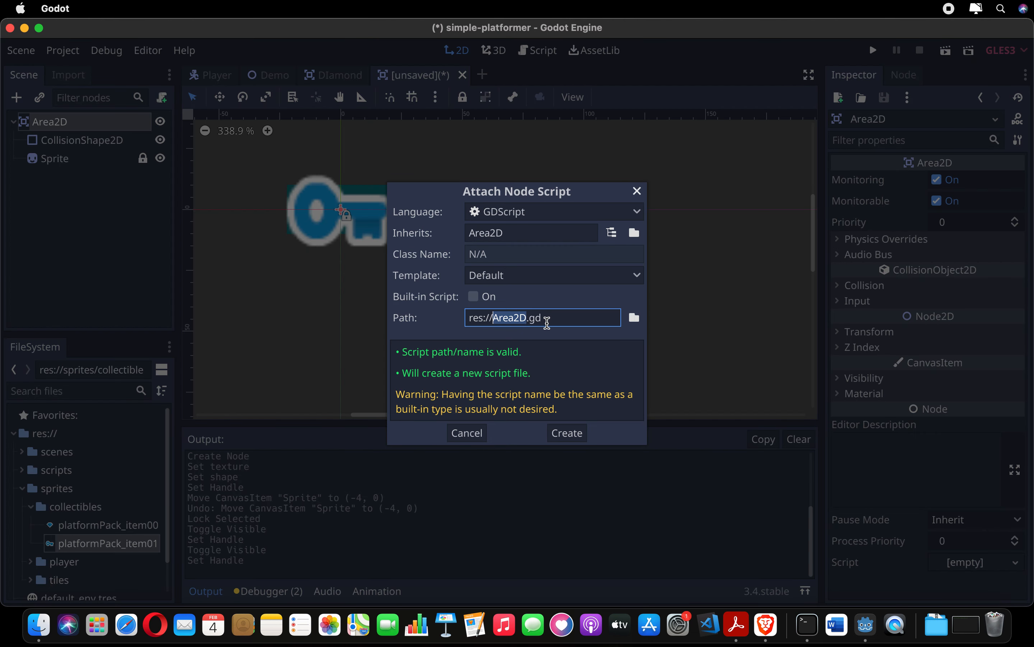
{"action": "left_click", "coordinate": [635, 317]}
{"action": "type", "text": "Key.gd"}
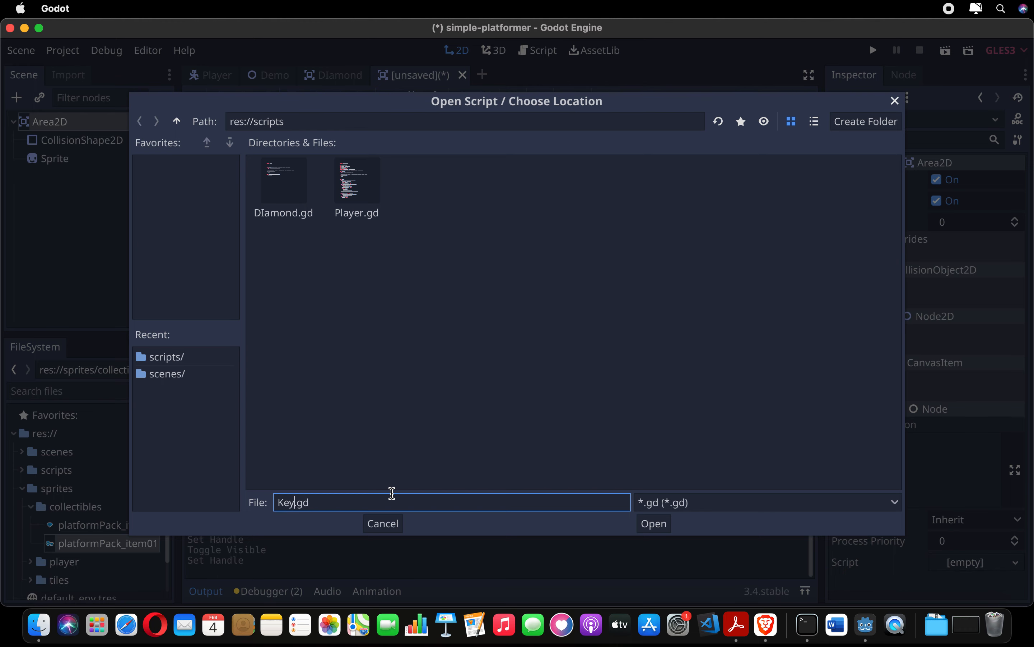
{"action": "key", "text": "Return"}
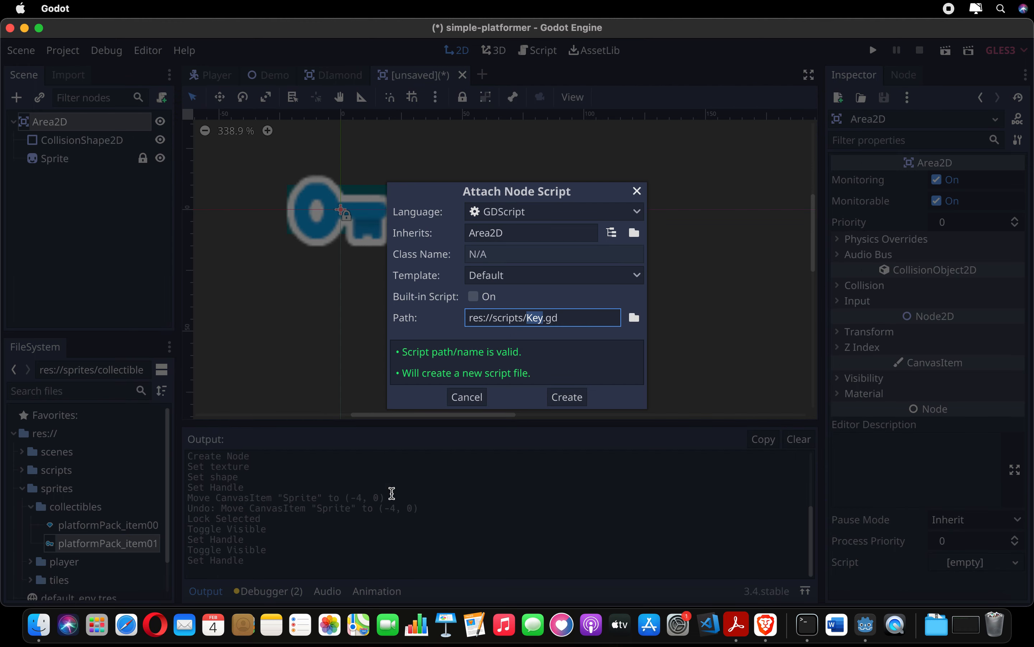
{"action": "left_click", "coordinate": [562, 397]}
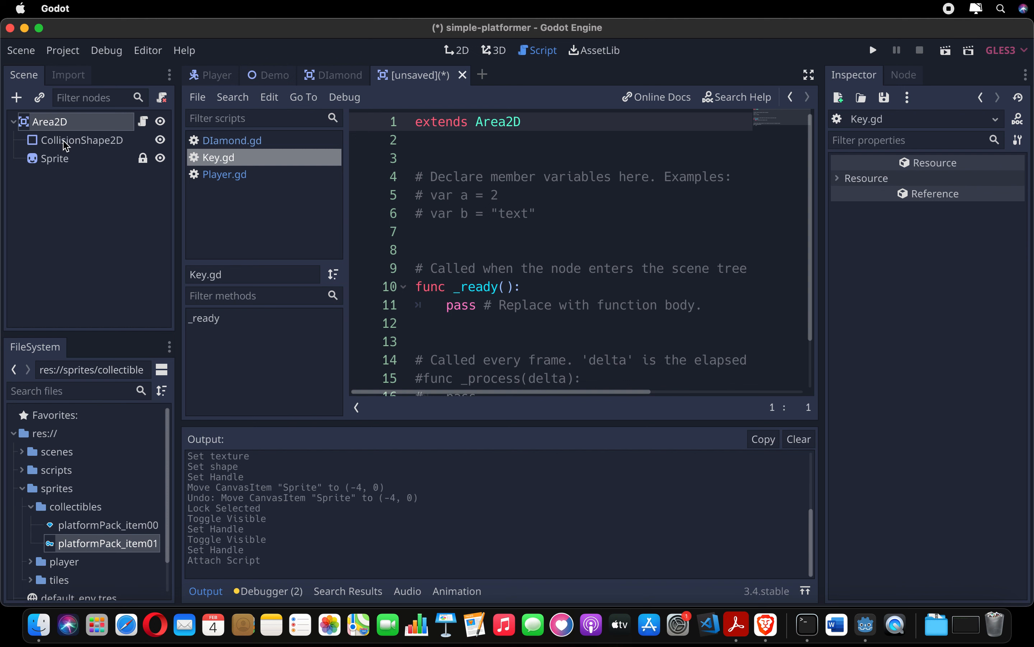
Connect the Area2D's body_entered signal to the method _on_Area2D_body_entered in its own script.
{"action": "left_click", "coordinate": [56, 125]}
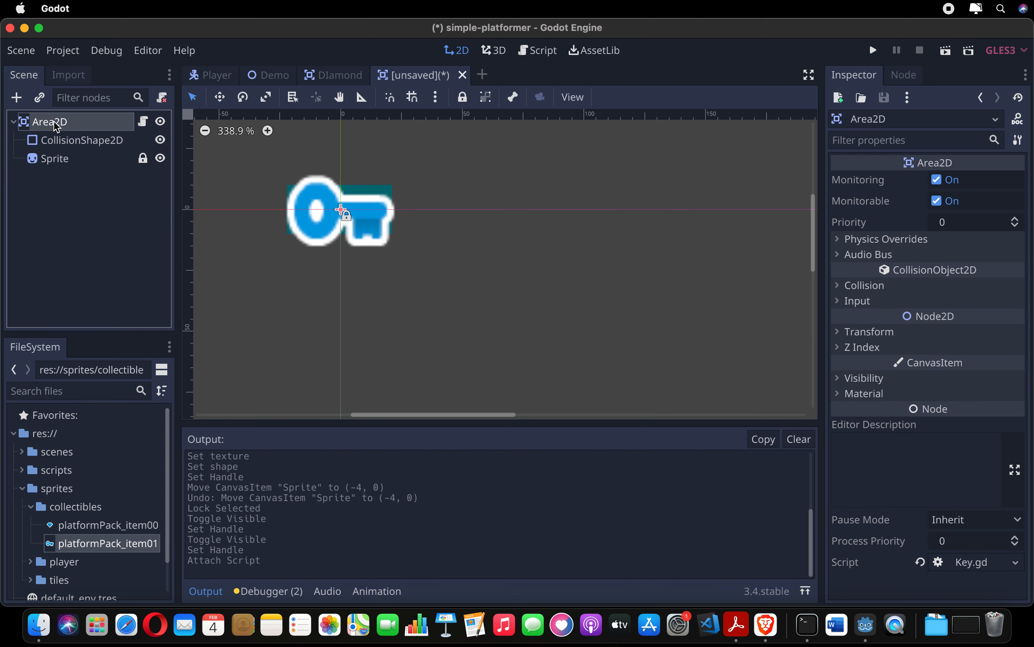
{"action": "left_click", "coordinate": [902, 77]}
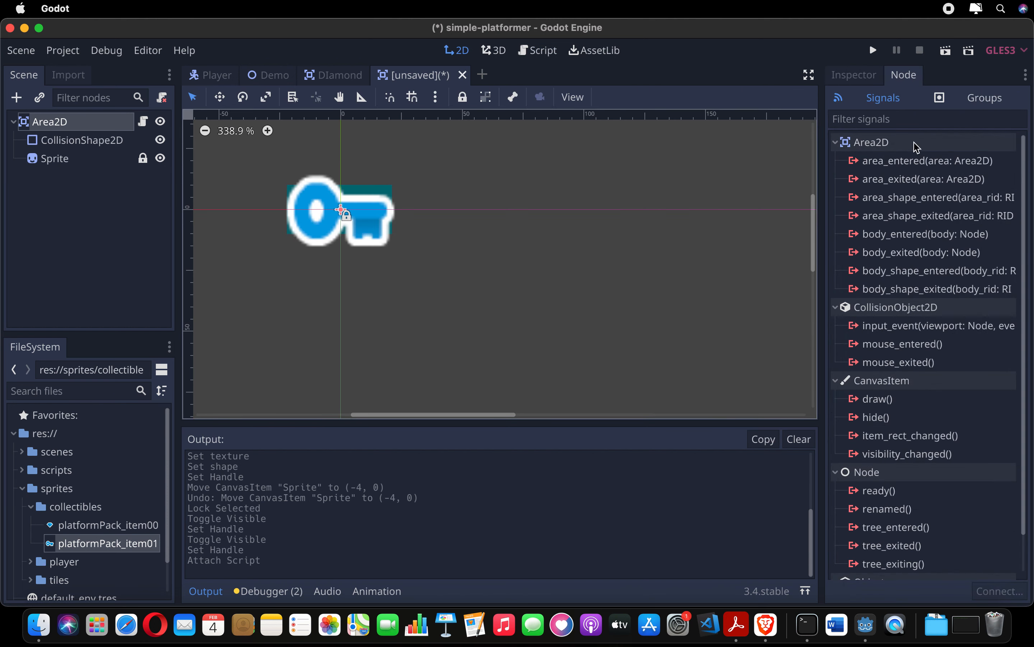
{"action": "double_click", "coordinate": [909, 234]}
{"action": "left_click", "coordinate": [594, 490]}
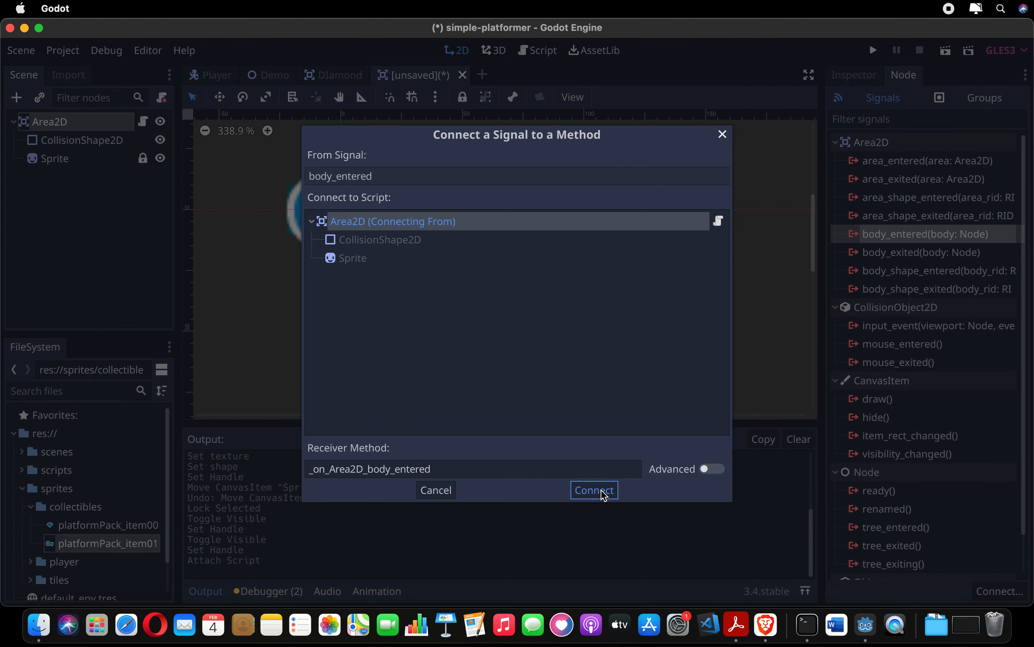
Replace the placeholder body of _on_Area2D_body_entered with a queue_free() call.
{"action": "triple_click", "coordinate": [513, 359]}
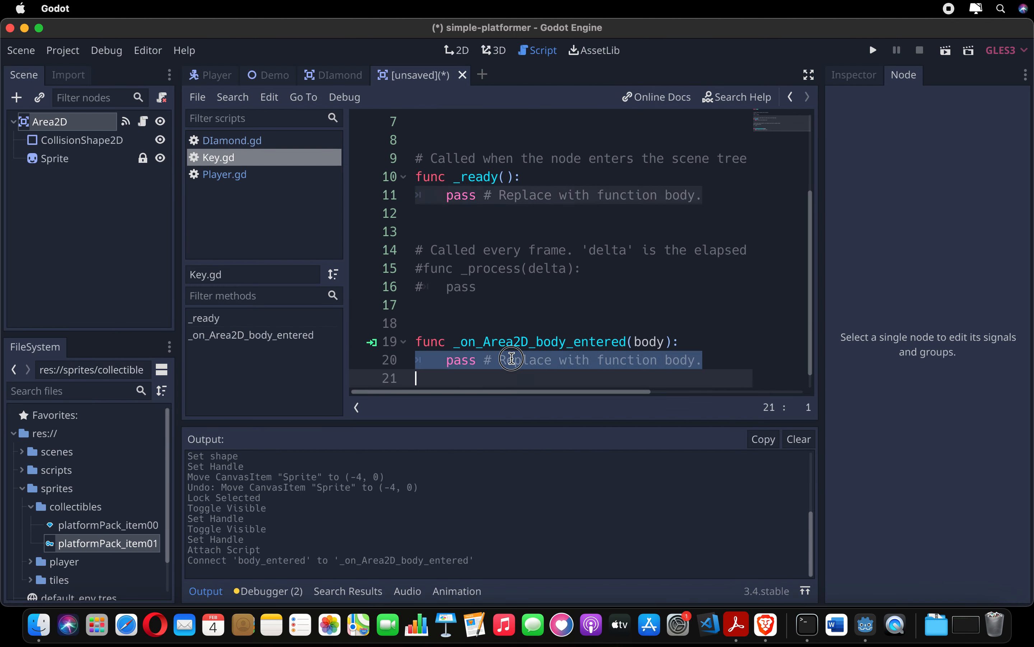
{"action": "key", "text": "BackSpace"}
{"action": "key", "text": "Tab"}
{"action": "type", "text": "queefre"}
{"action": "key", "text": "Return"}
{"action": "key", "text": "super+z"}
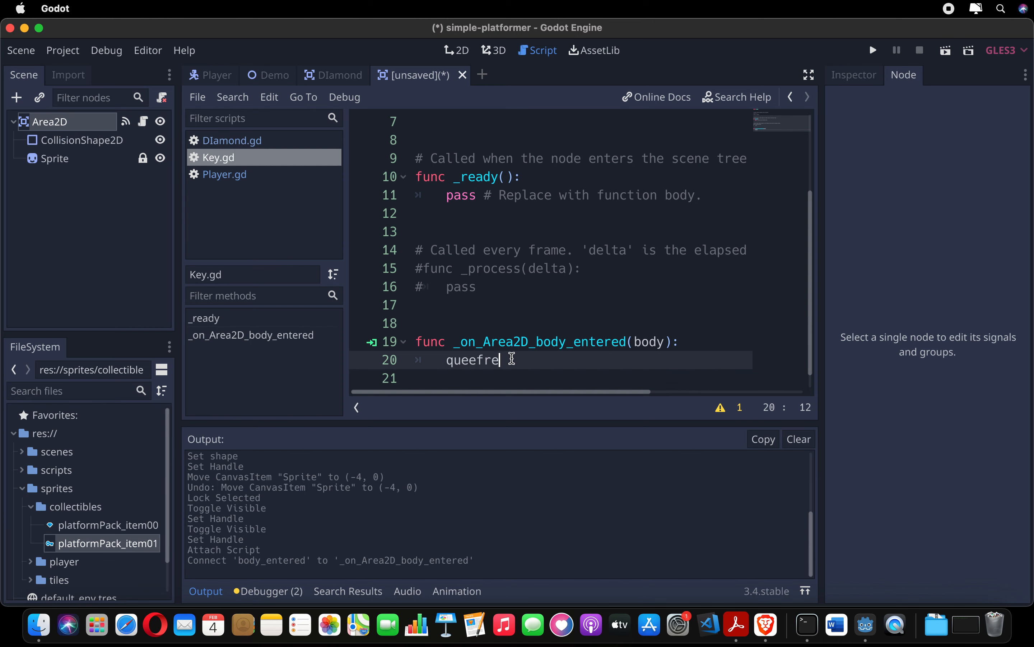
{"action": "key", "text": "Down"}
{"action": "key", "text": "Return"}
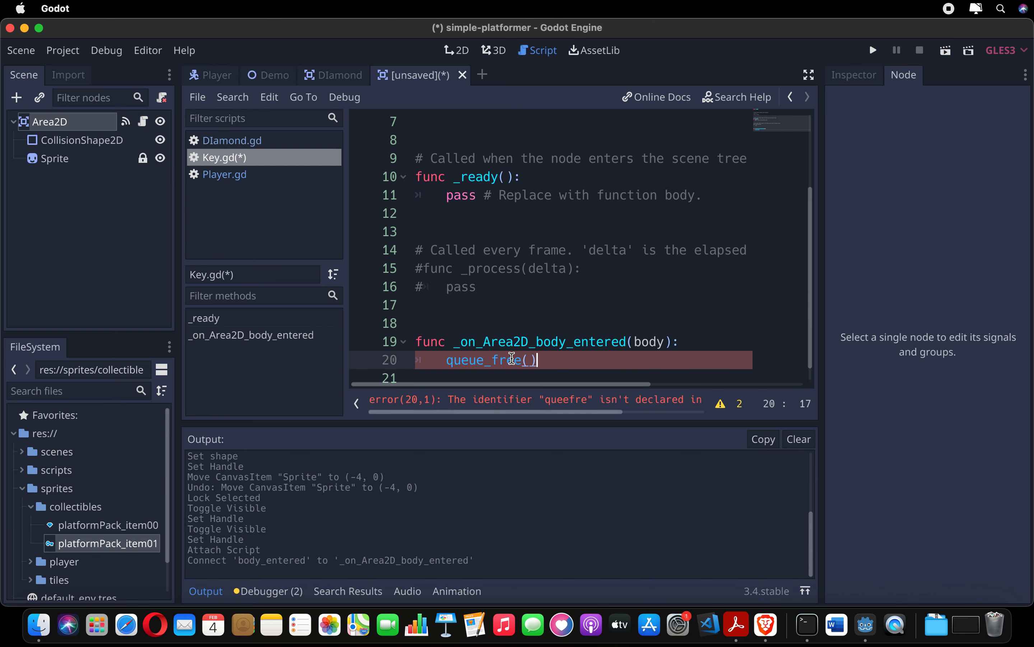
Save the scene as Key.tscn in the res://scenes folder.
{"action": "key", "text": "super+s"}
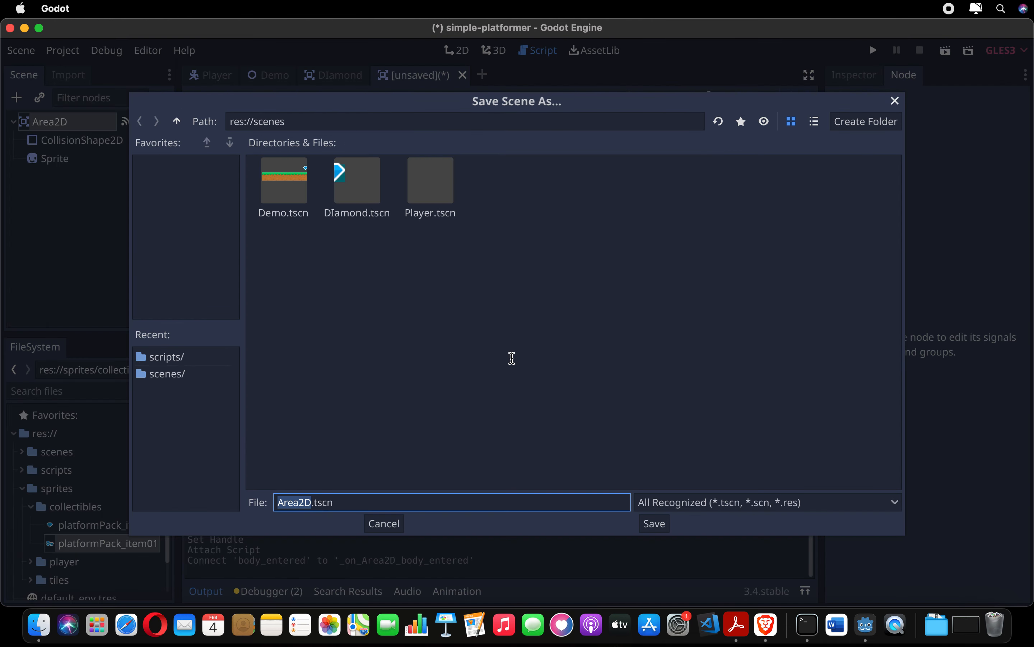
{"action": "type", "text": "K"}
{"action": "key", "text": "BackSpace"}
{"action": "type", "text": "Key"}
{"action": "key", "text": "Return"}
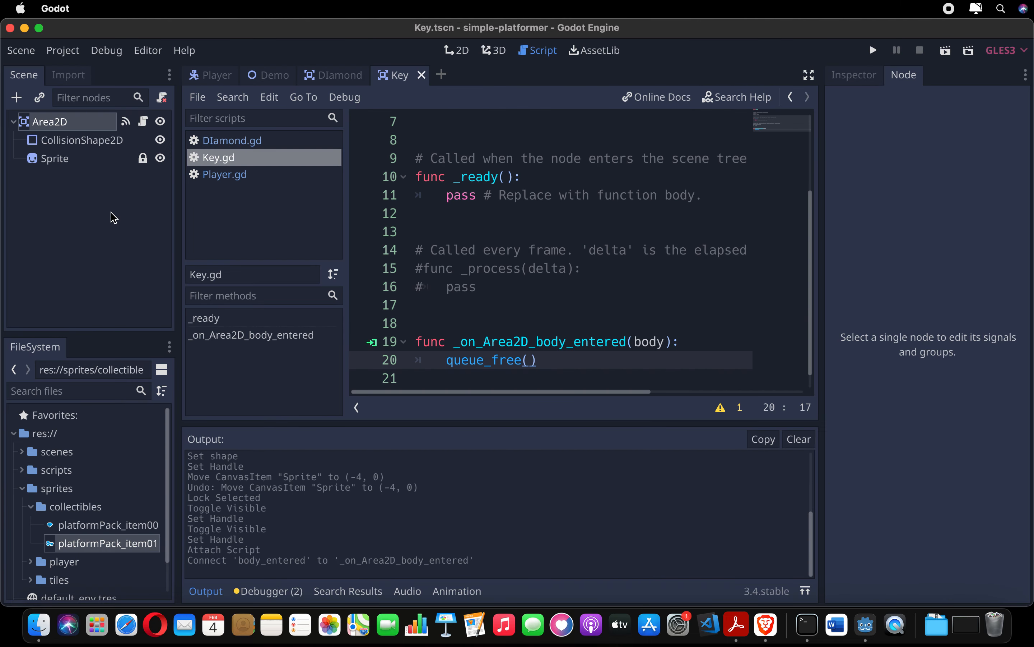
Rename the scene's Area2D root node to Key.
{"action": "left_click", "coordinate": [68, 127]}
{"action": "left_click", "coordinate": [68, 128]}
{"action": "type", "text": "K"}
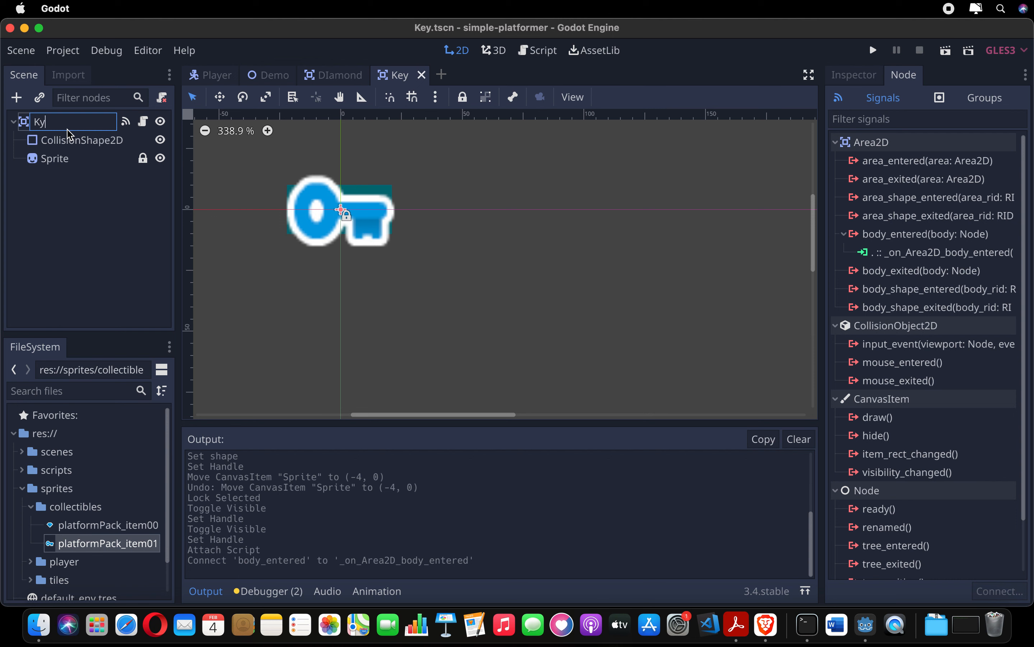
{"action": "type", "text": "ey"}
{"action": "key", "text": "Return"}
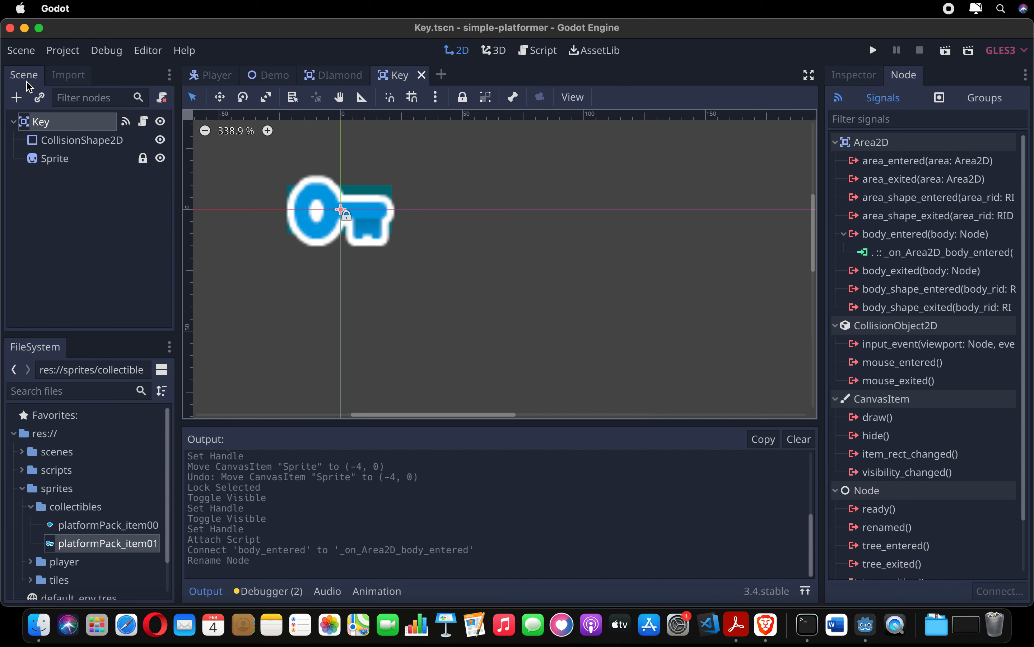
Create a new scene with an Area2D as its root node.
{"action": "left_click", "coordinate": [24, 52]}
{"action": "left_click", "coordinate": [34, 74]}
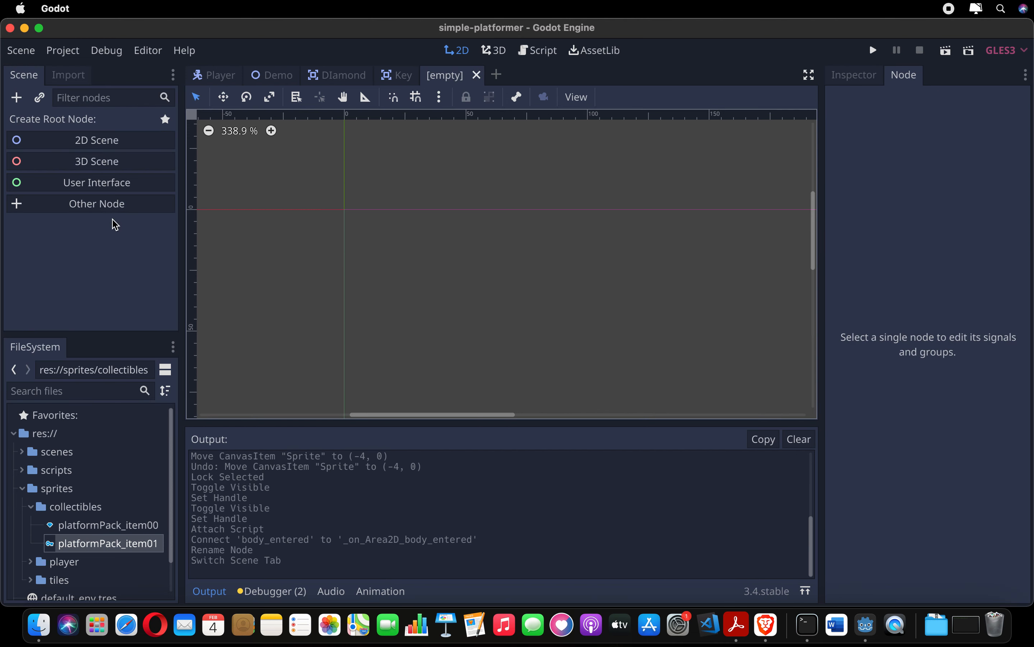
{"action": "left_click", "coordinate": [97, 204]}
{"action": "type", "text": "area2"}
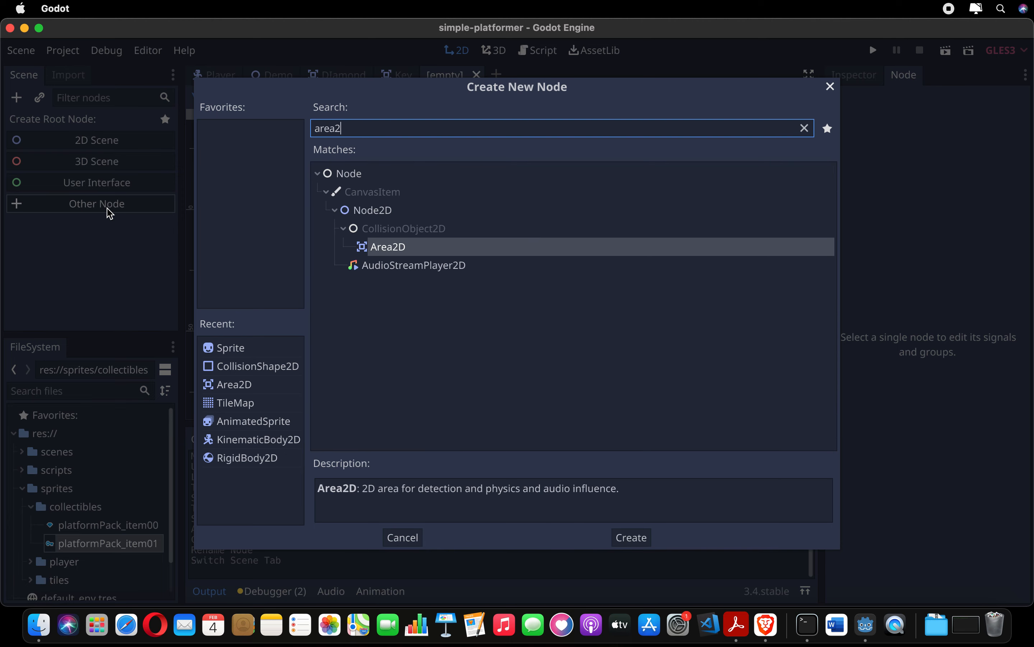
{"action": "key", "text": "Return"}
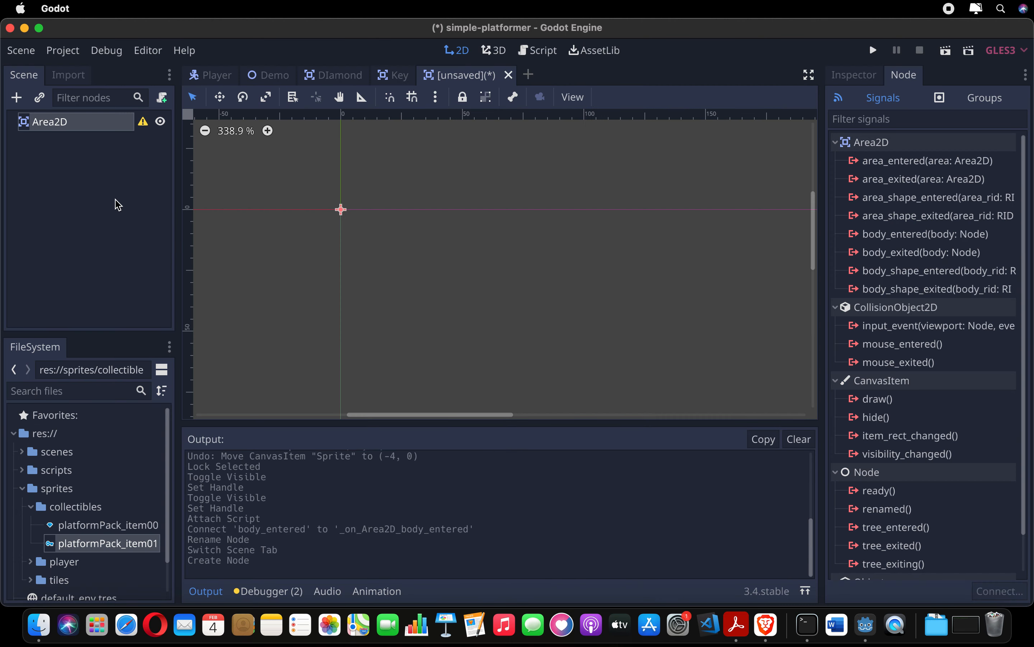
Add an AnimatedSprite and a CollisionShape2D as child nodes of the Area2D root.
{"action": "key", "text": "super+a"}
{"action": "type", "text": "animae"}
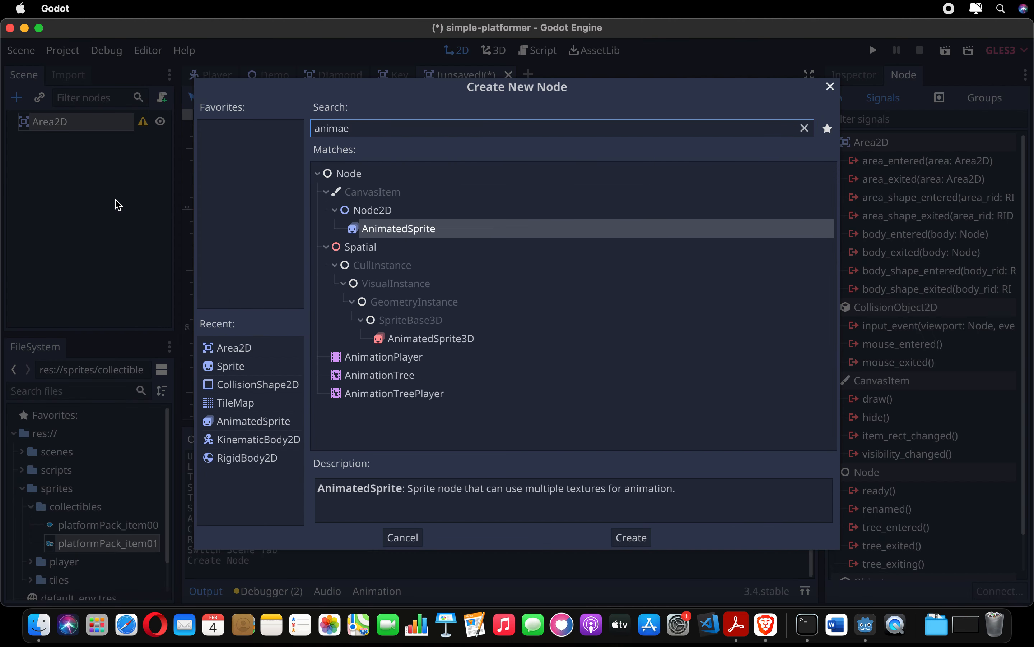
{"action": "key", "text": "Return"}
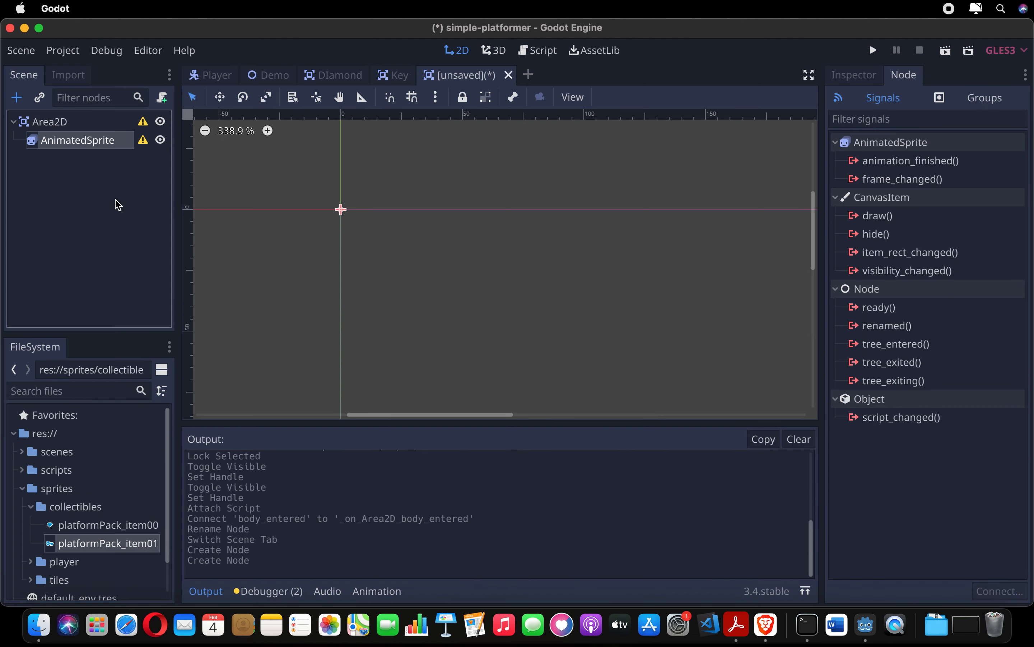
{"action": "left_click", "coordinate": [53, 124]}
{"action": "key", "text": "super+a"}
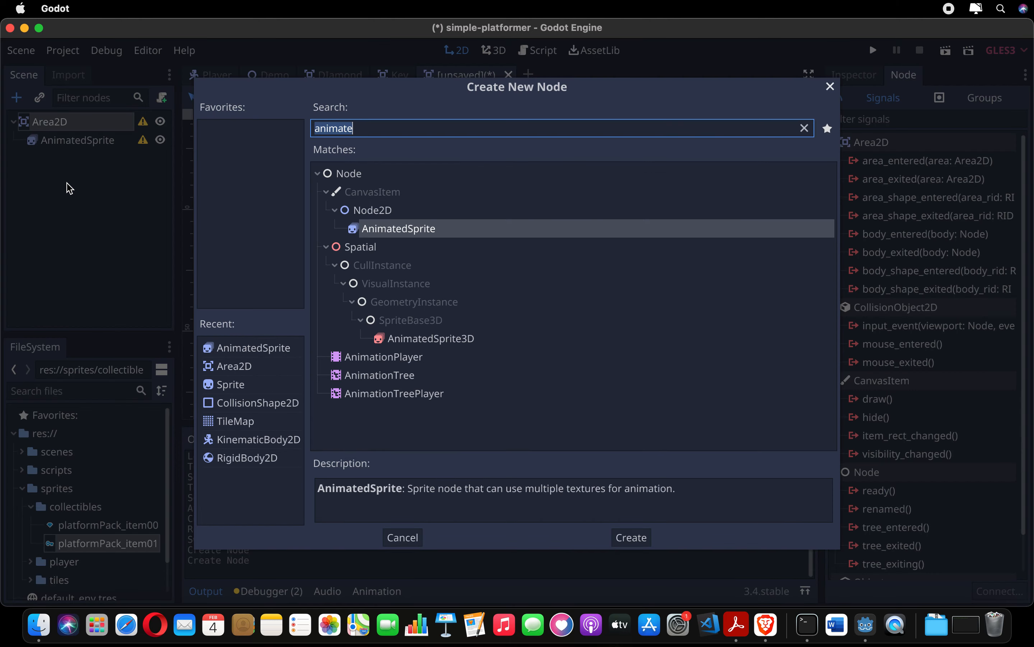
{"action": "type", "text": "coll"}
{"action": "key", "text": "Down"}
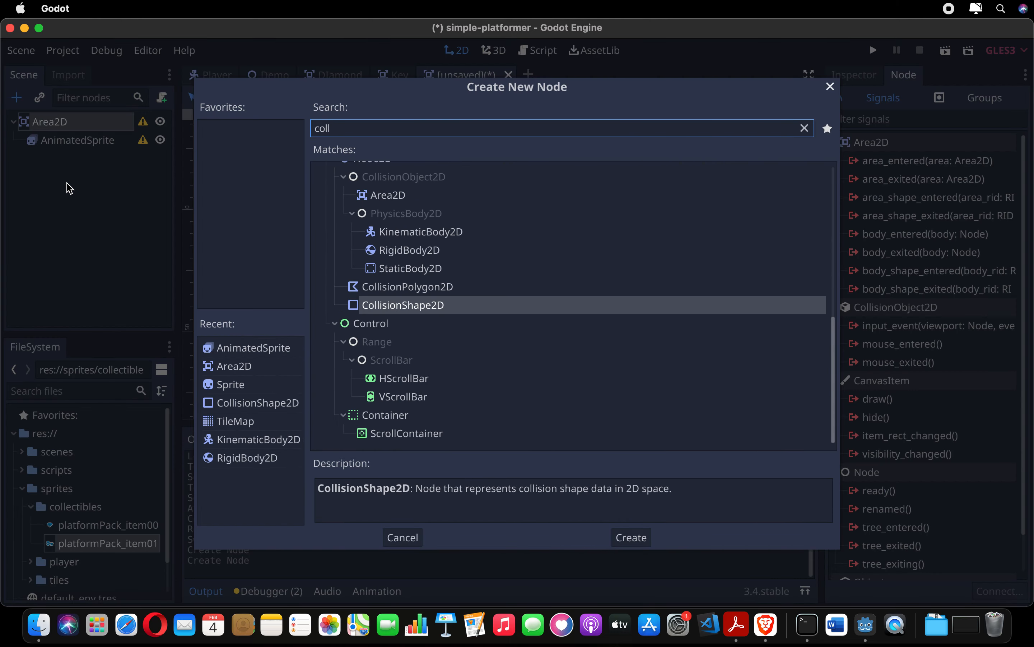
{"action": "key", "text": "Return"}
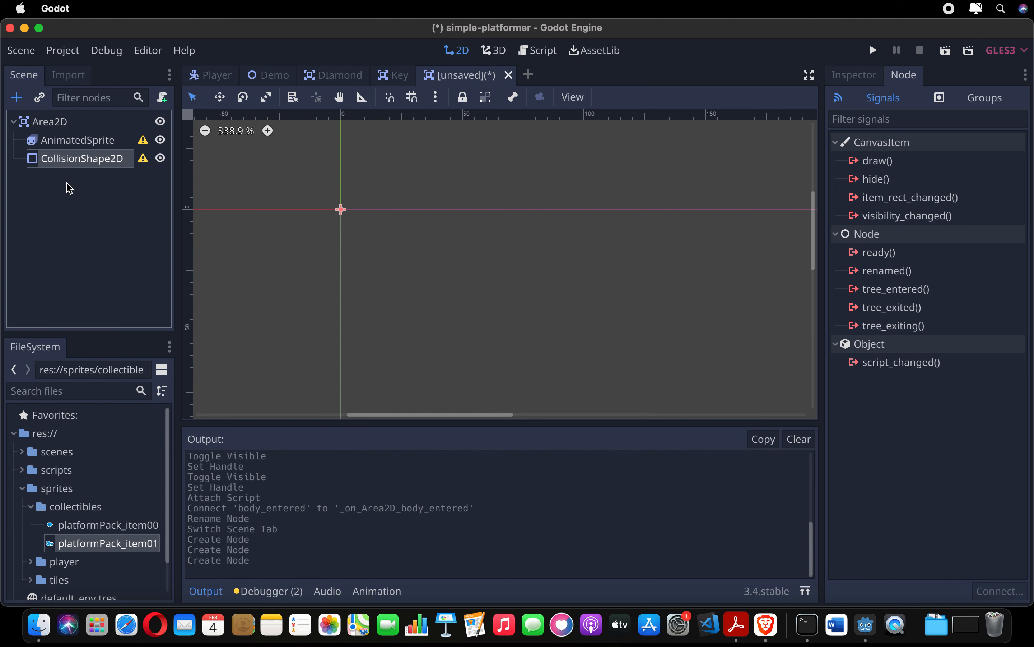
Rename the new scene's Area2D root node to Collectible.
{"action": "left_click", "coordinate": [72, 127]}
{"action": "left_click", "coordinate": [72, 128]}
{"action": "type", "text": "Collectible"}
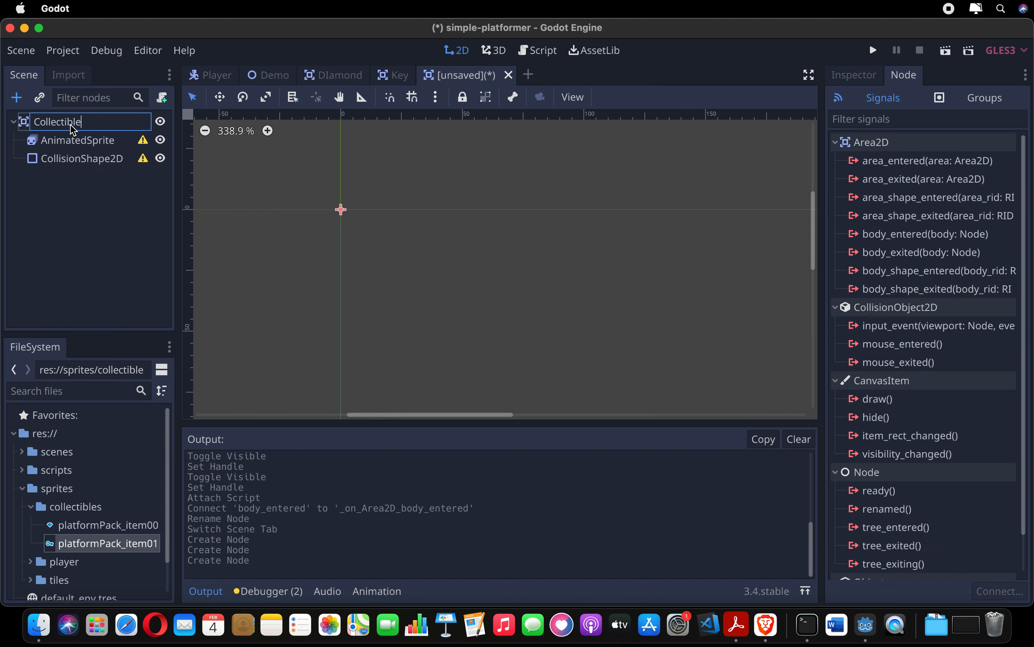
{"action": "key", "text": "Return"}
Assign a new SpriteFrames resource to the AnimatedSprite's Frames property and open it for editing.
{"action": "left_click", "coordinate": [94, 144]}
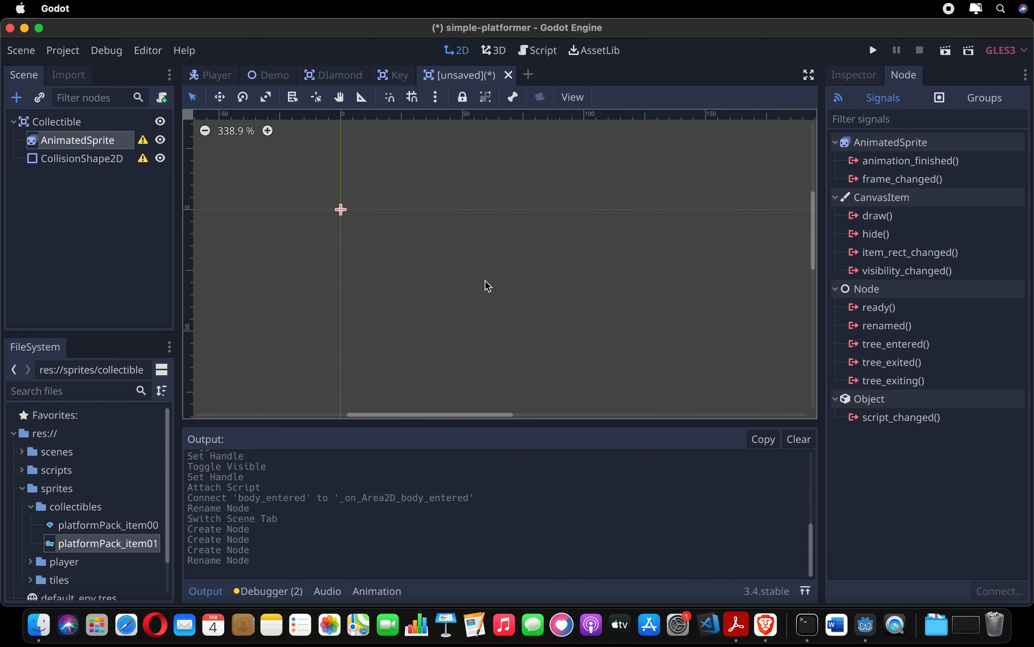
{"action": "left_click", "coordinate": [854, 76]}
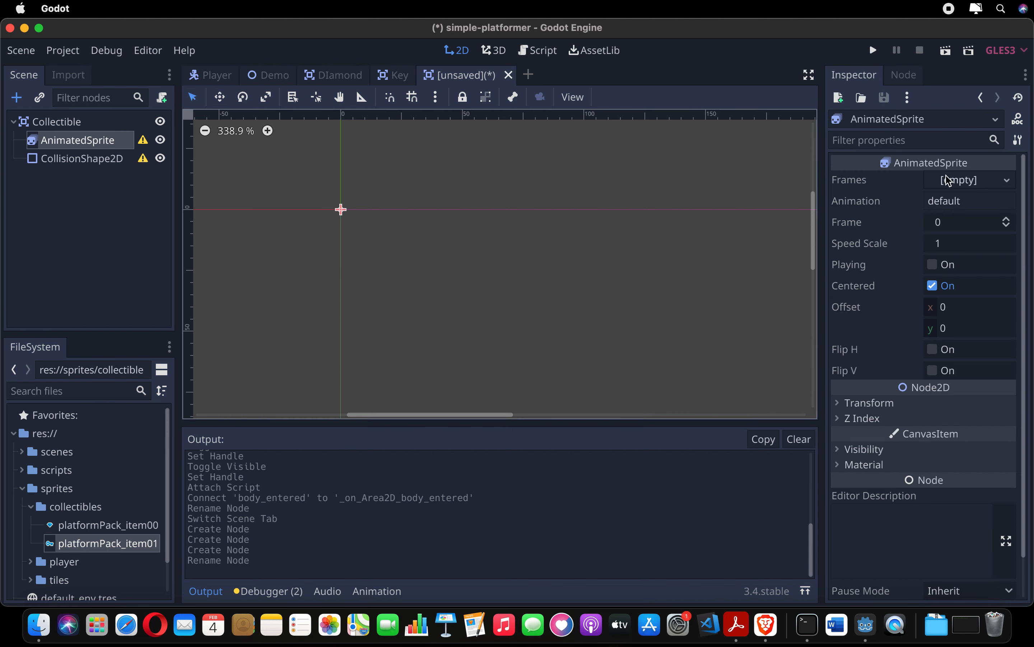
{"action": "left_click", "coordinate": [942, 201]}
{"action": "left_click", "coordinate": [953, 179]}
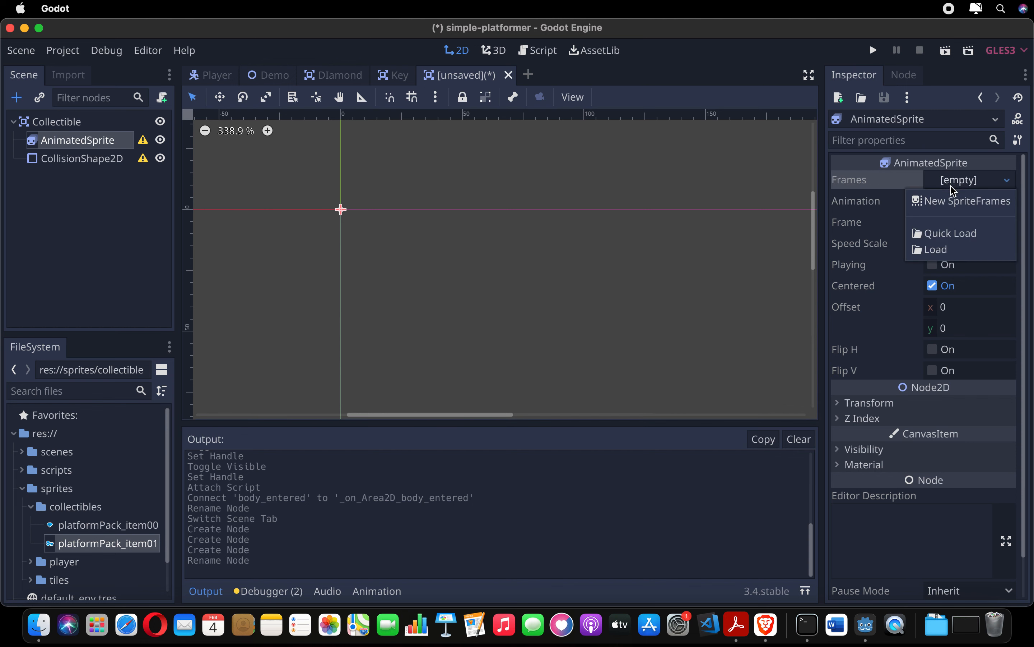
{"action": "left_click", "coordinate": [952, 200]}
{"action": "left_click", "coordinate": [951, 180]}
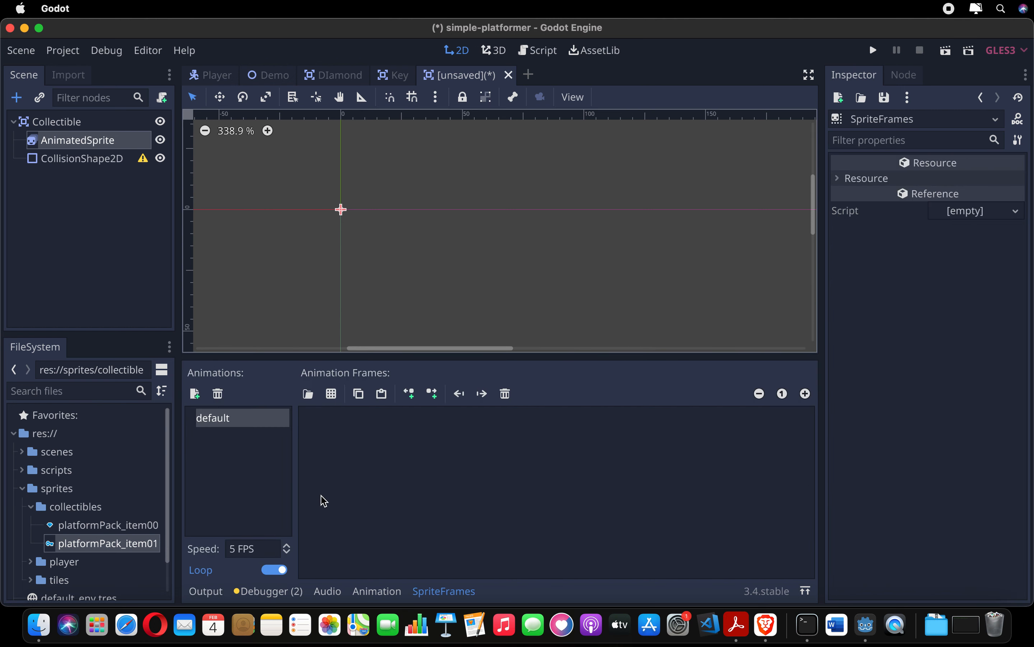
Rename the default animation to Diamond and add a second animation named Key.
{"action": "double_click", "coordinate": [219, 421]}
{"action": "type", "text": "Dia"}
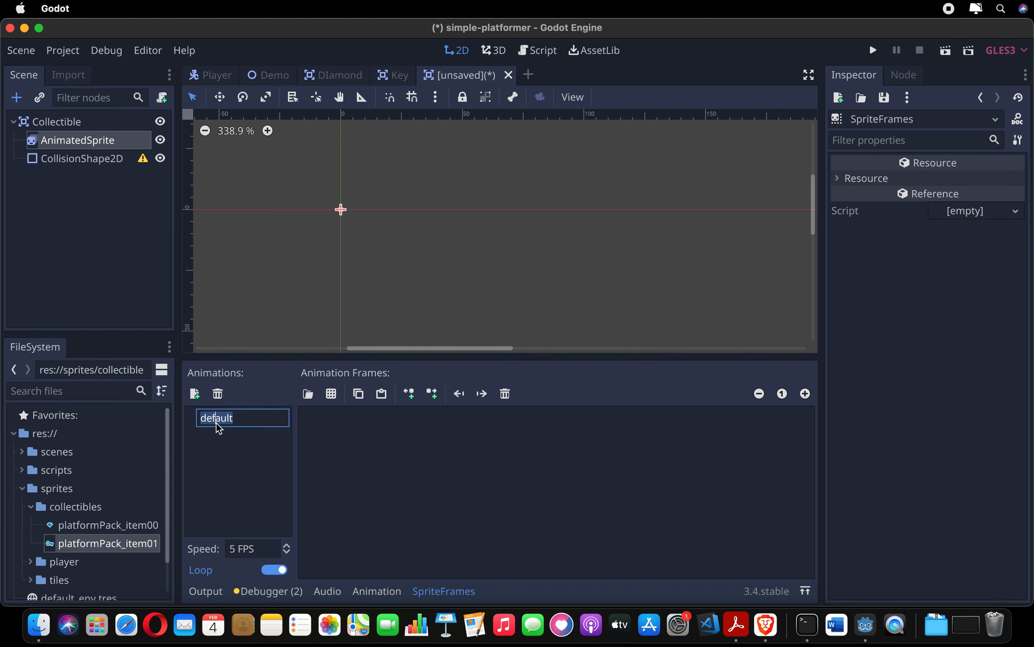
{"action": "type", "text": "mond"}
{"action": "key", "text": "Return"}
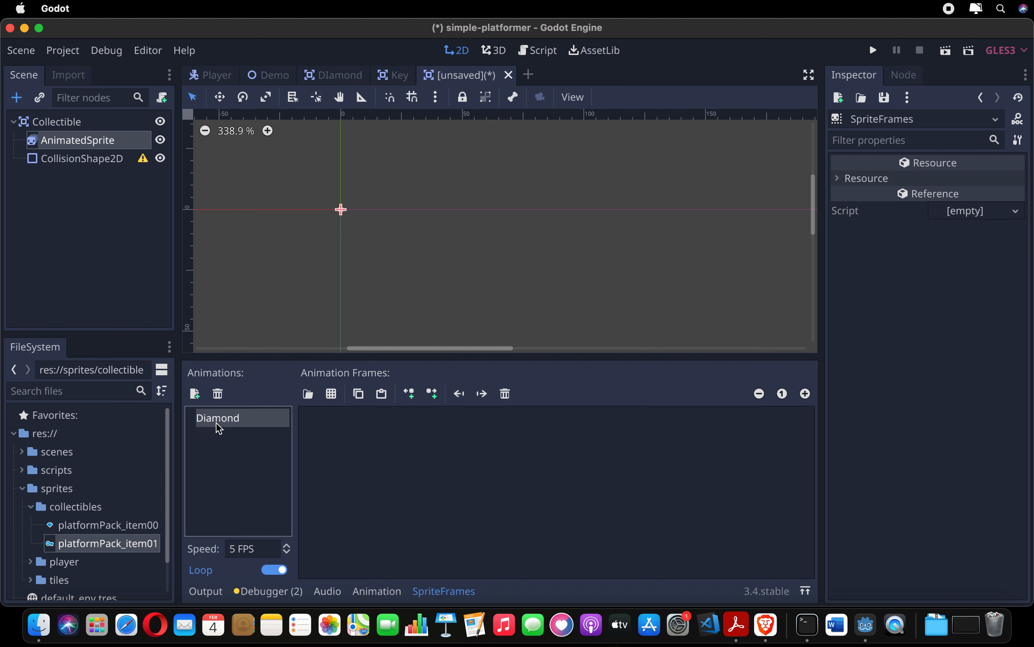
{"action": "left_click", "coordinate": [195, 393]}
{"action": "double_click", "coordinate": [222, 438]}
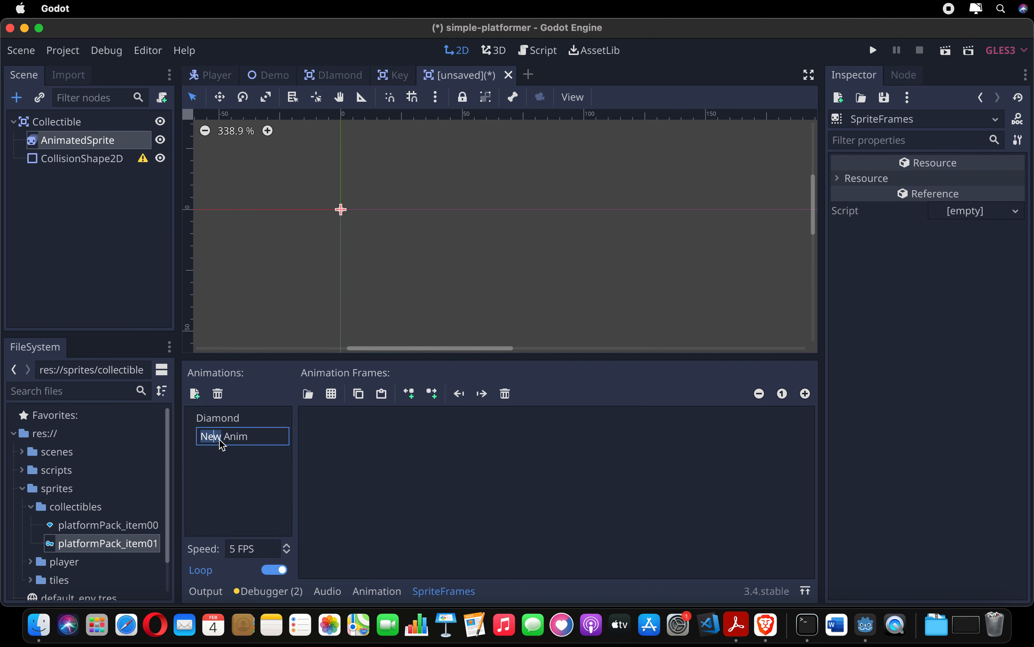
{"action": "key", "text": "super+a"}
{"action": "type", "text": "Ke"}
{"action": "key", "text": "Return"}
Give the Key animation the key image as its only frame, removing the misplaced diamond frame, and add the diamond image to the Diamond animation.
{"action": "left_click_drag", "start_coordinate": [104, 530], "coordinate": [410, 434]}
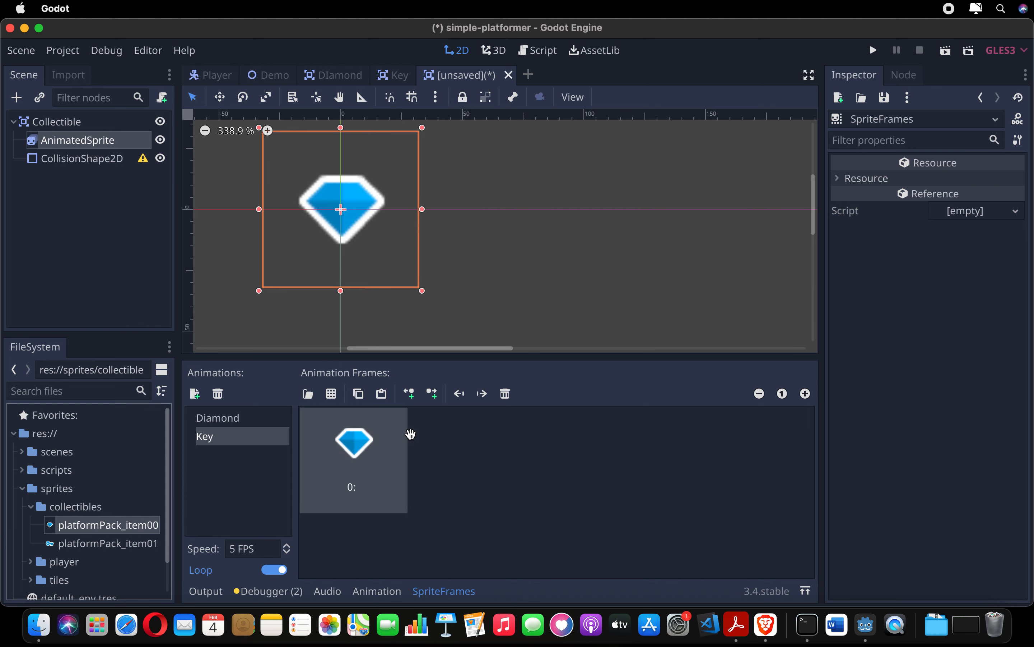
{"action": "left_click", "coordinate": [504, 393]}
{"action": "left_click_drag", "start_coordinate": [125, 540], "coordinate": [414, 461]}
{"action": "left_click", "coordinate": [223, 419]}
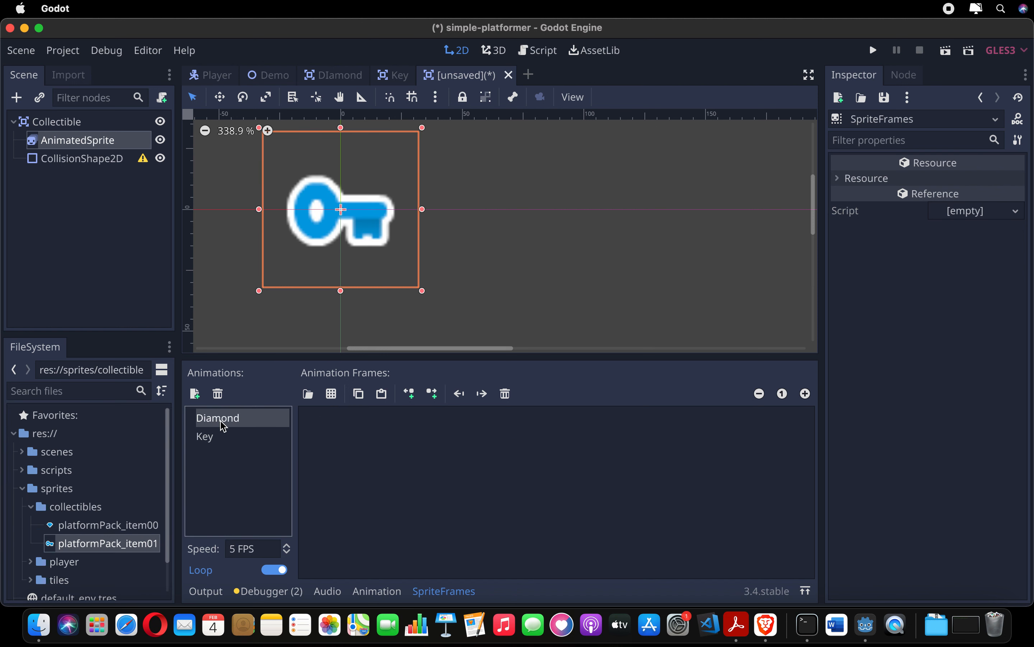
{"action": "left_click_drag", "start_coordinate": [128, 527], "coordinate": [423, 471]}
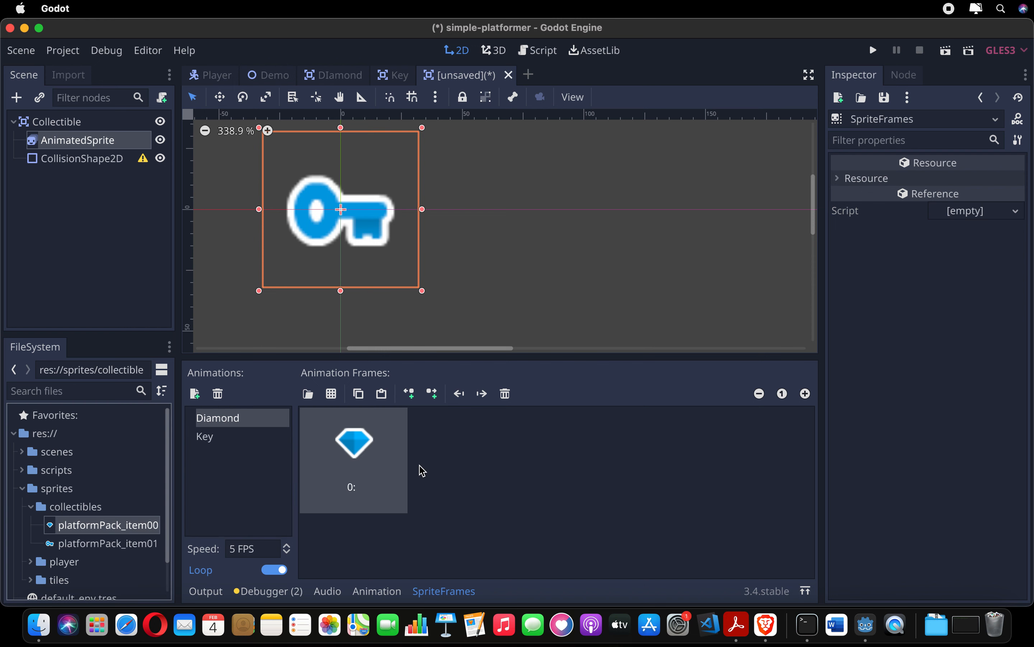
Assign a new RectangleShape2D to the CollisionShape2D and widen the rectangle on both sides to cover more of the key sprite.
{"action": "left_click", "coordinate": [73, 127]}
{"action": "left_click", "coordinate": [78, 143]}
{"action": "left_click", "coordinate": [91, 155]}
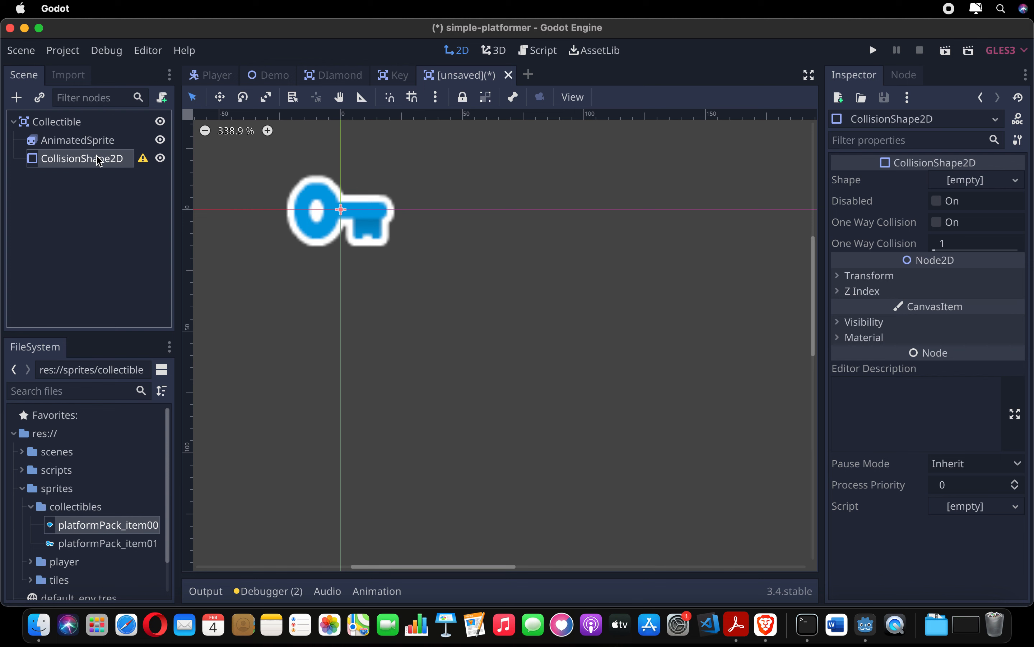
{"action": "left_click", "coordinate": [963, 184]}
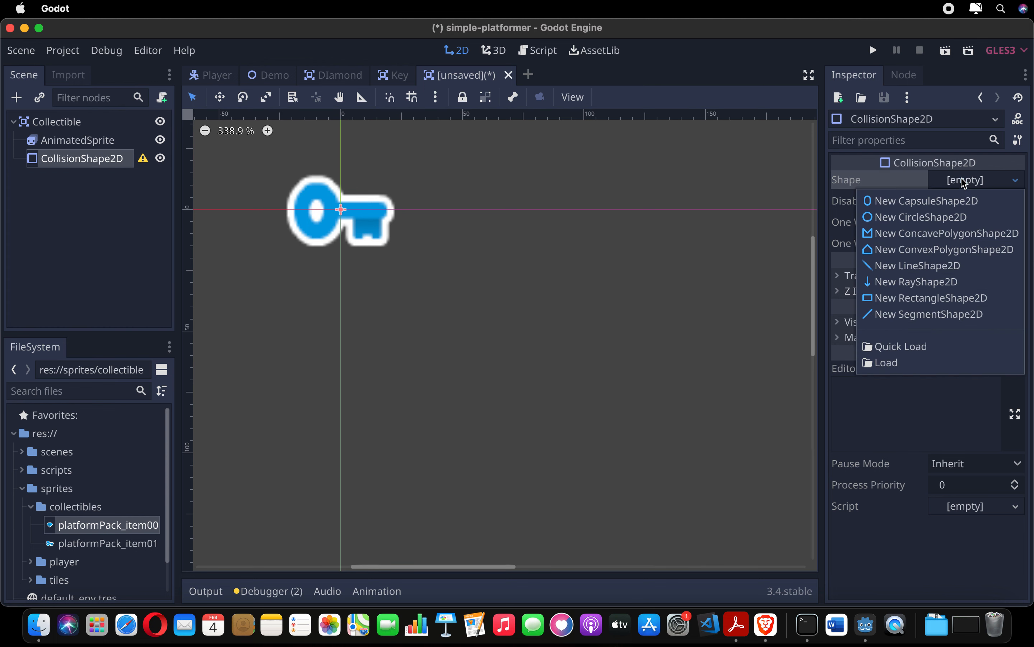
{"action": "left_click", "coordinate": [931, 298]}
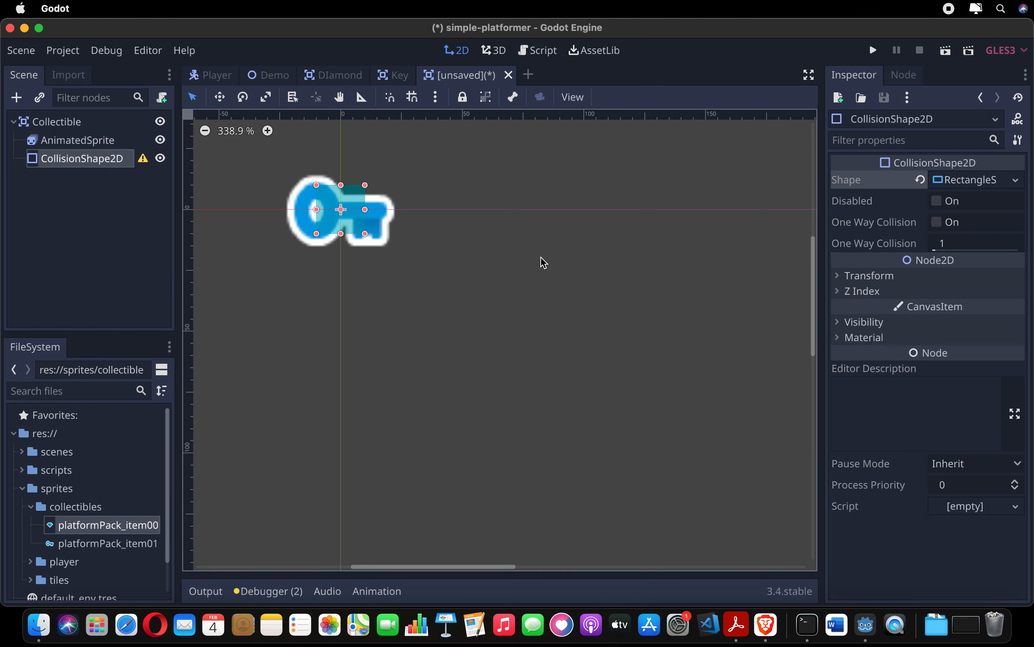
{"action": "left_click_drag", "start_coordinate": [368, 215], "coordinate": [379, 215]}
{"action": "left_click_drag", "start_coordinate": [317, 209], "coordinate": [304, 209]}
Set the AnimatedSprite's Animation property to Diamond.
{"action": "left_click", "coordinate": [99, 139]}
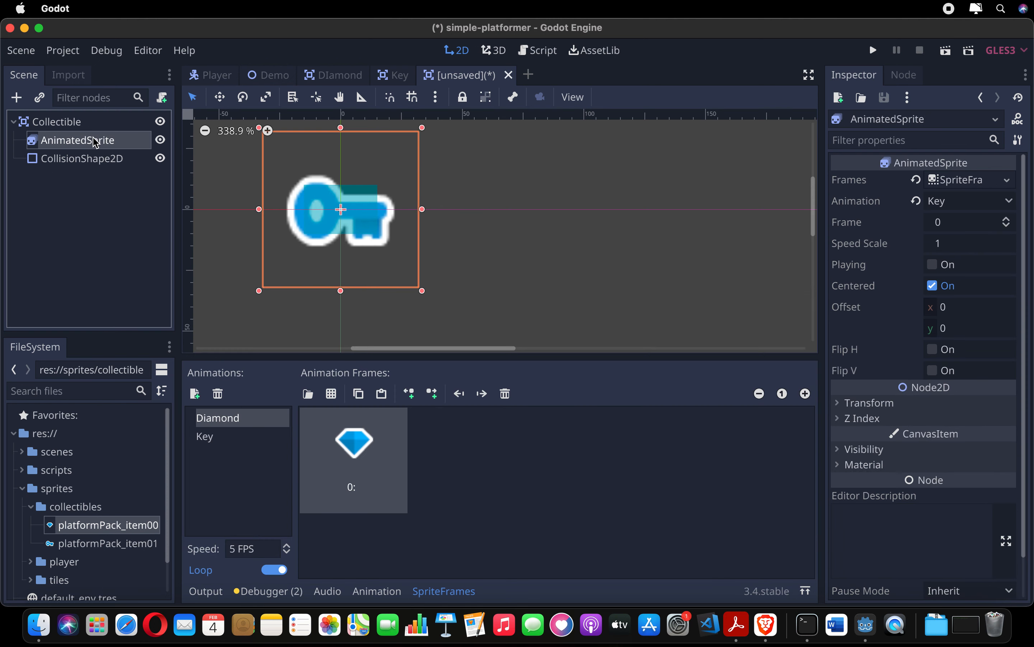
{"action": "left_click", "coordinate": [954, 200]}
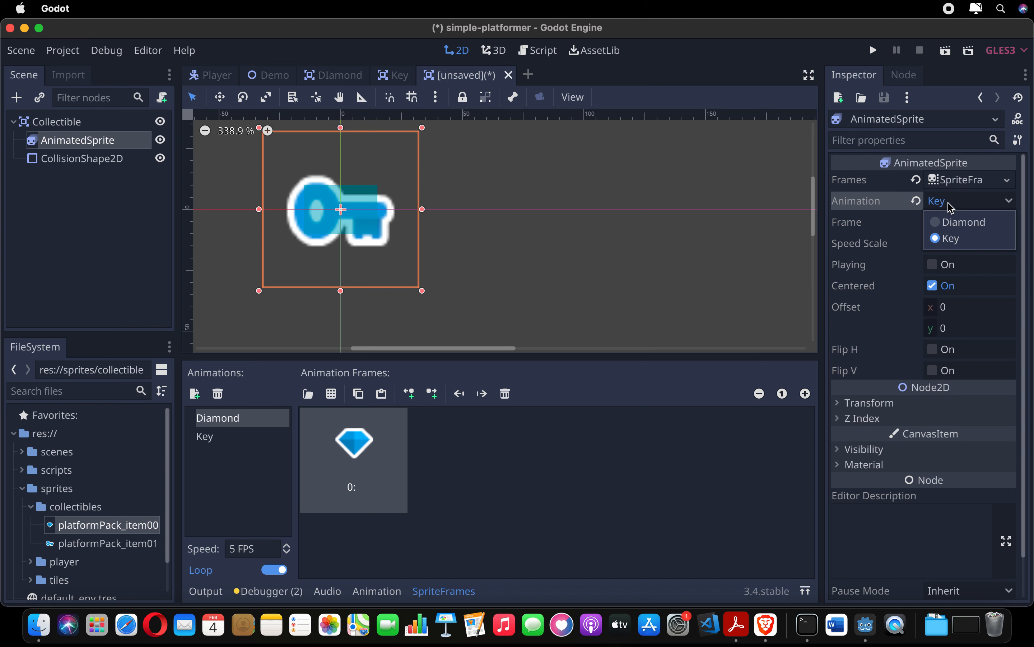
{"action": "left_click", "coordinate": [953, 220]}
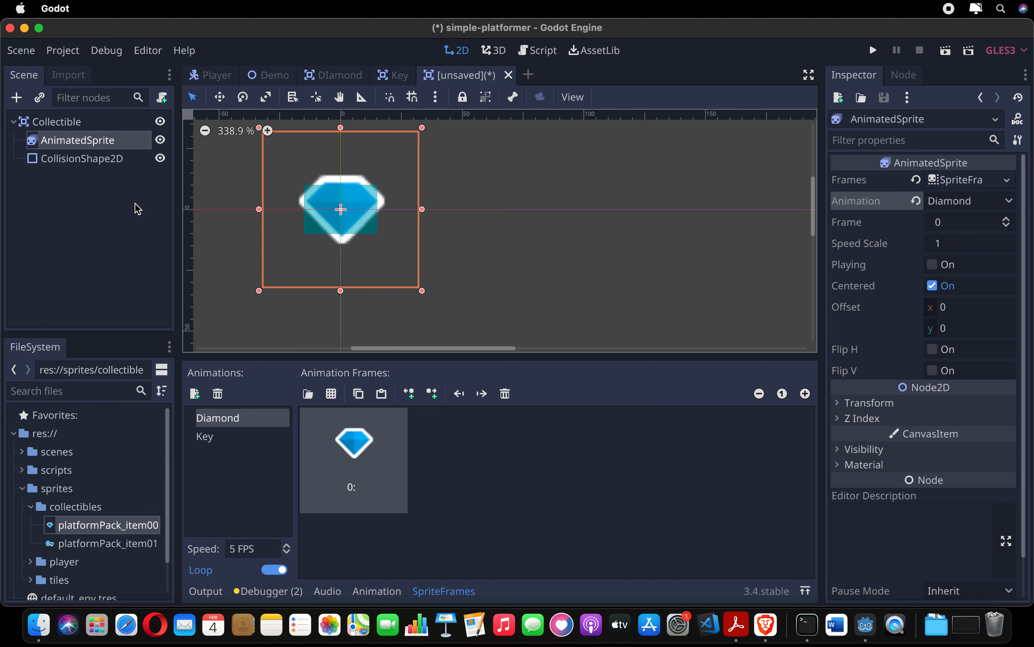
Attach a new GDScript named Collectible.gd, stored in res://scripts, to the Collectible root node.
{"action": "left_click", "coordinate": [74, 125]}
{"action": "left_click", "coordinate": [161, 97]}
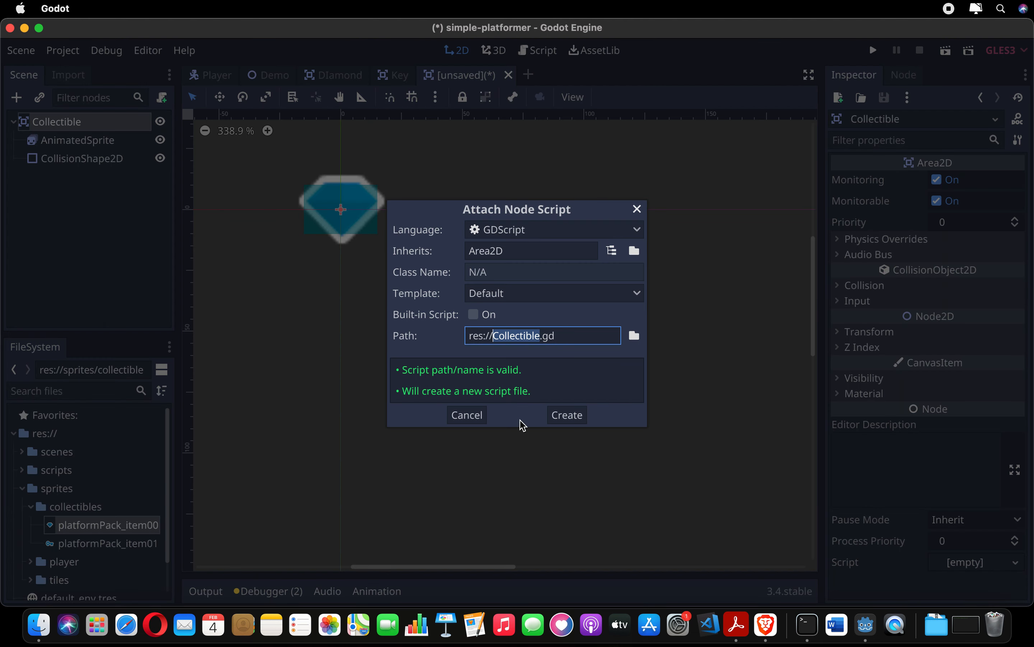
{"action": "left_click", "coordinate": [635, 337]}
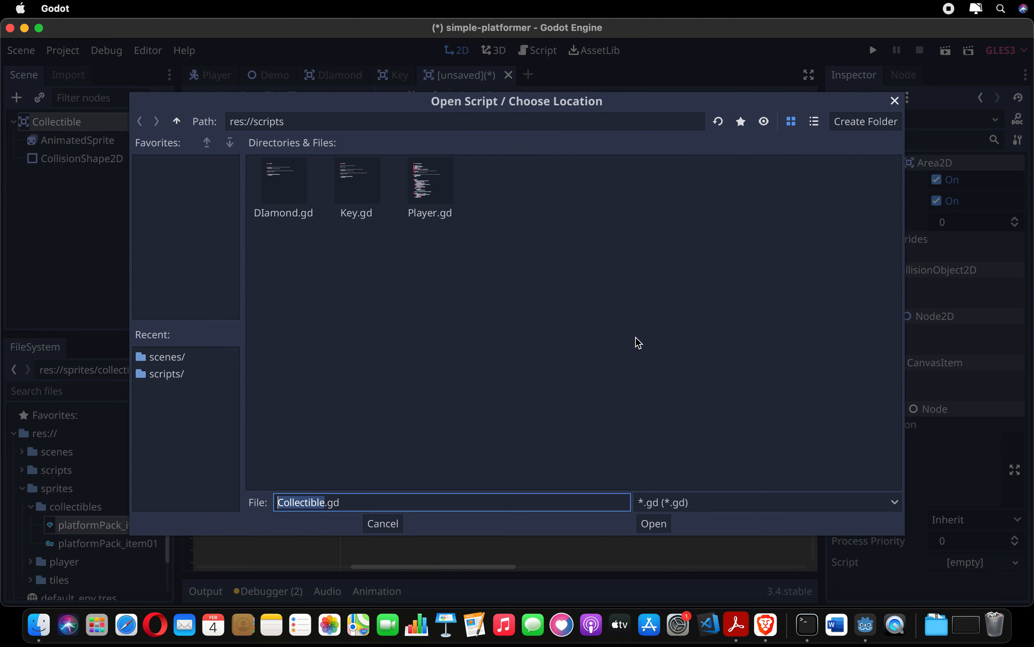
{"action": "left_click", "coordinate": [171, 374]}
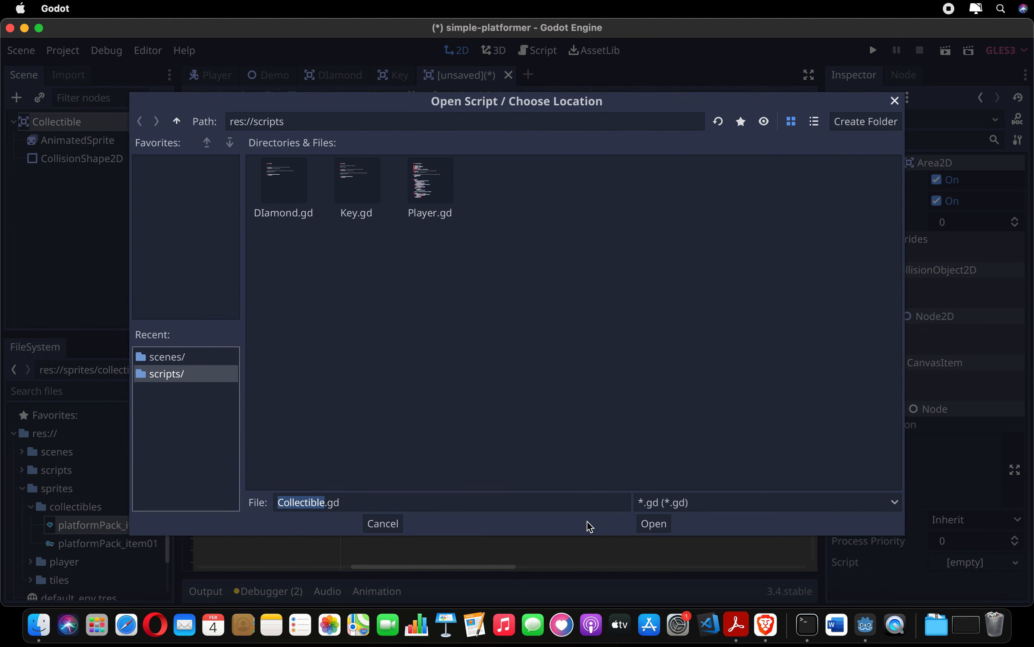
{"action": "left_click", "coordinate": [654, 523]}
{"action": "left_click", "coordinate": [571, 415]}
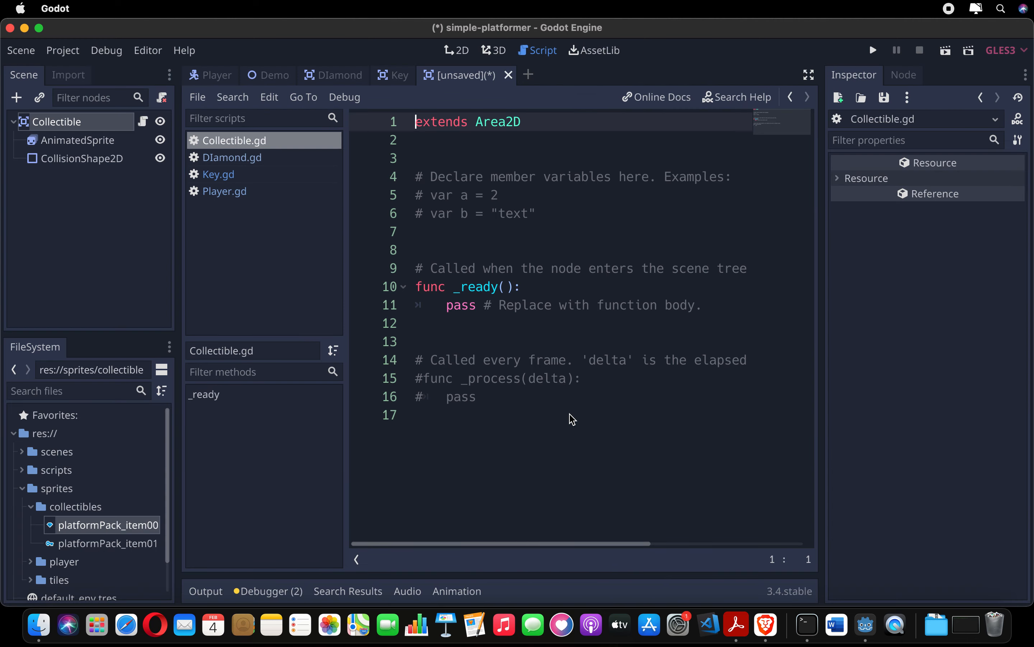
Connect the Collectible node's body_entered signal to its own script with the receiver method _on_Collectible_body_entered.
{"action": "left_click", "coordinate": [75, 123]}
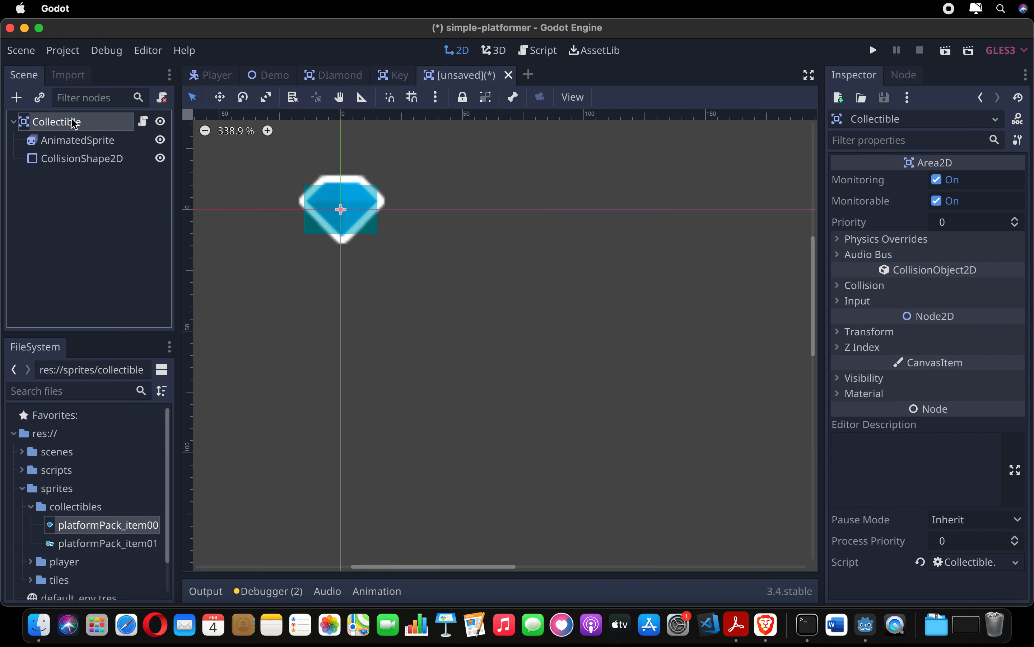
{"action": "left_click", "coordinate": [903, 77]}
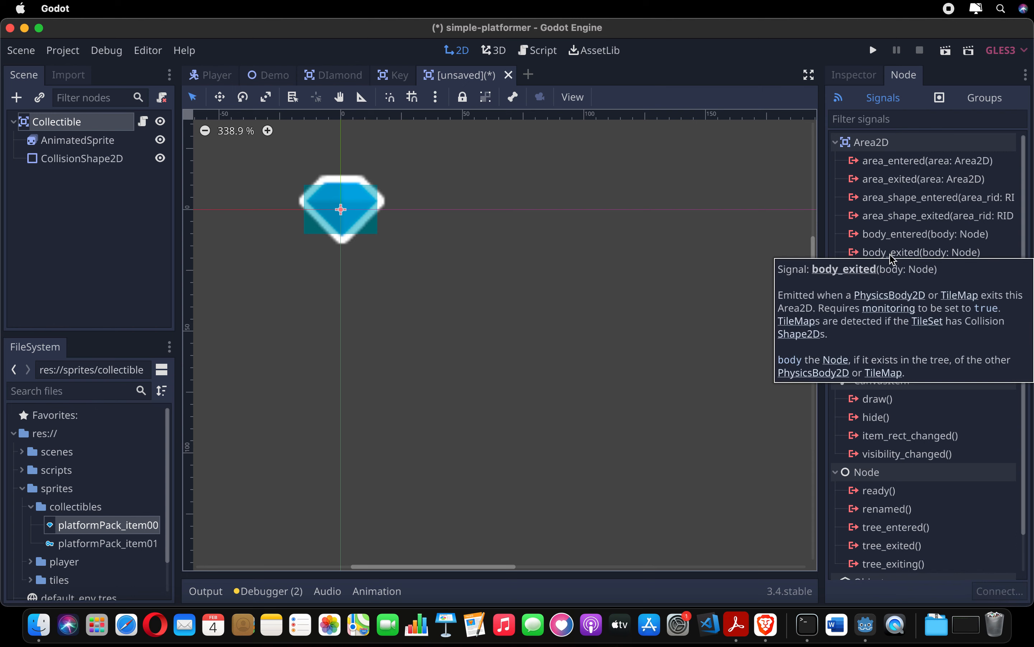
{"action": "double_click", "coordinate": [900, 234]}
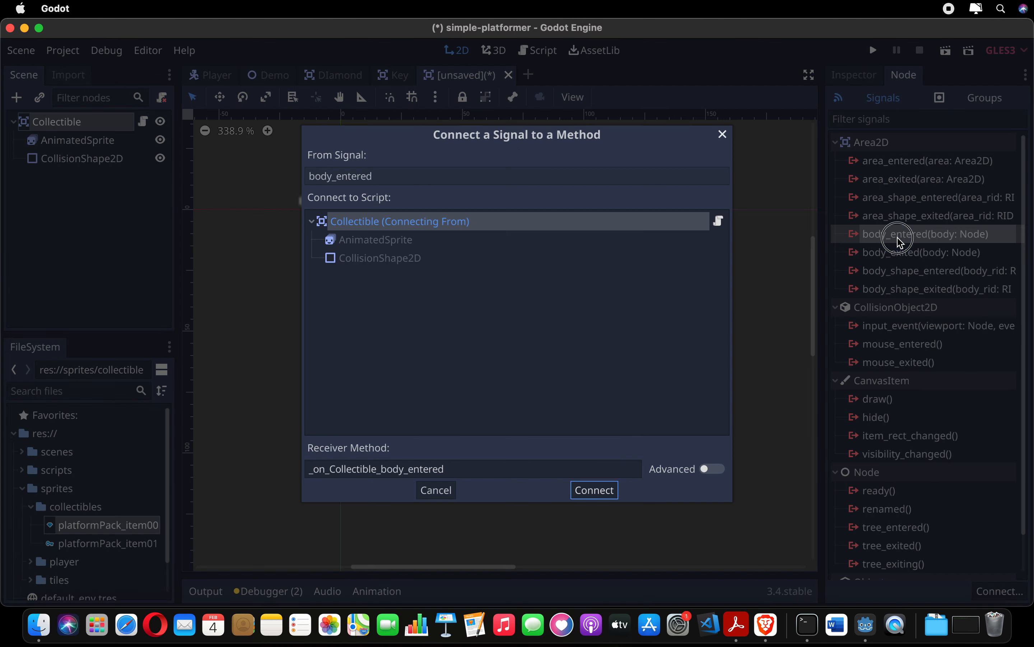
{"action": "left_click", "coordinate": [594, 490]}
Replace the body of _on_Collectible_body_entered with queue_free() and save the scene as Collectible.tscn in res://scenes.
{"action": "triple_click", "coordinate": [526, 469]}
{"action": "key", "text": "BackSpace"}
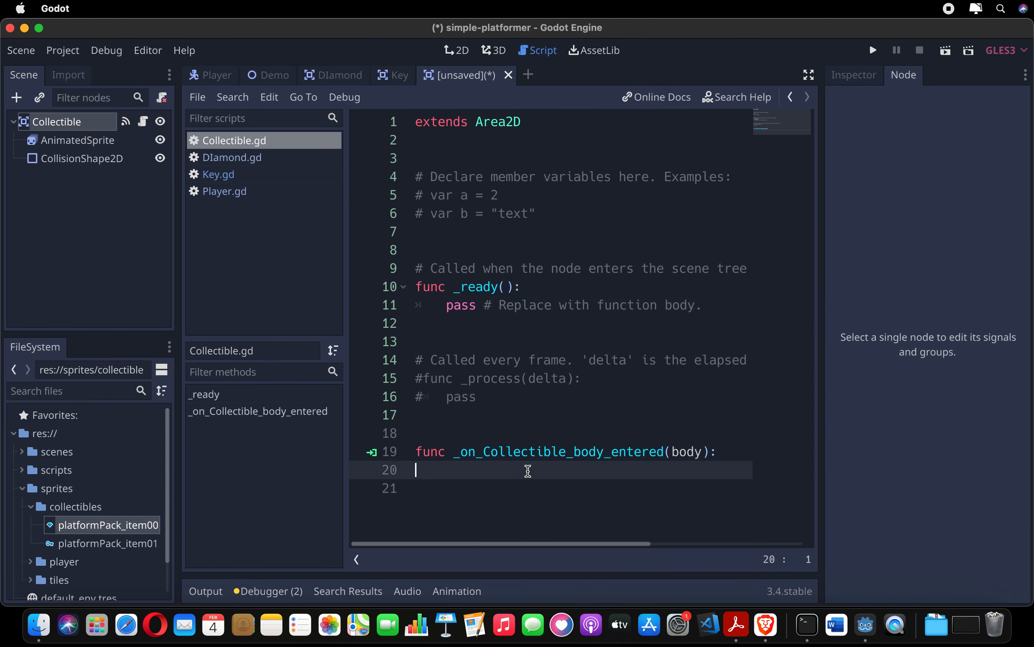
{"action": "type", "text": "queefre"}
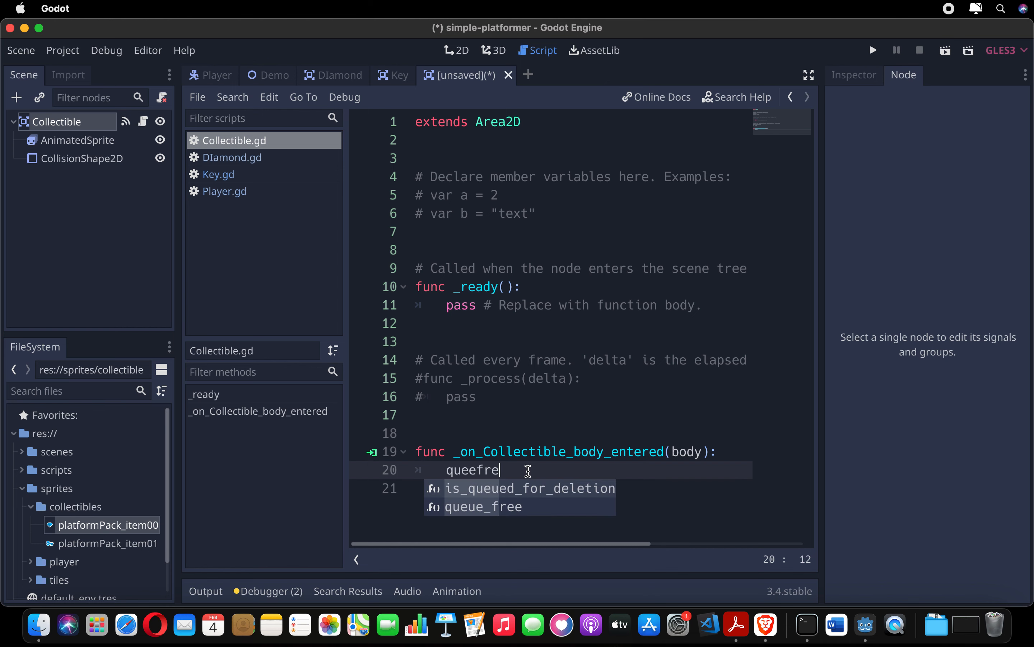
{"action": "key", "text": "Down"}
{"action": "key", "text": "Return"}
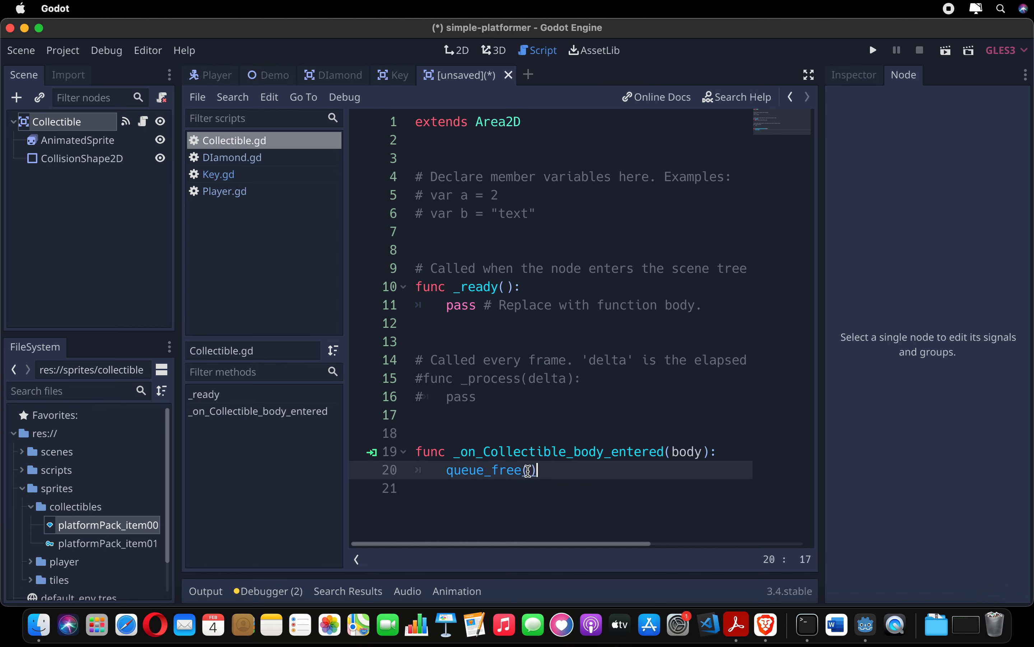
{"action": "key", "text": "super+s"}
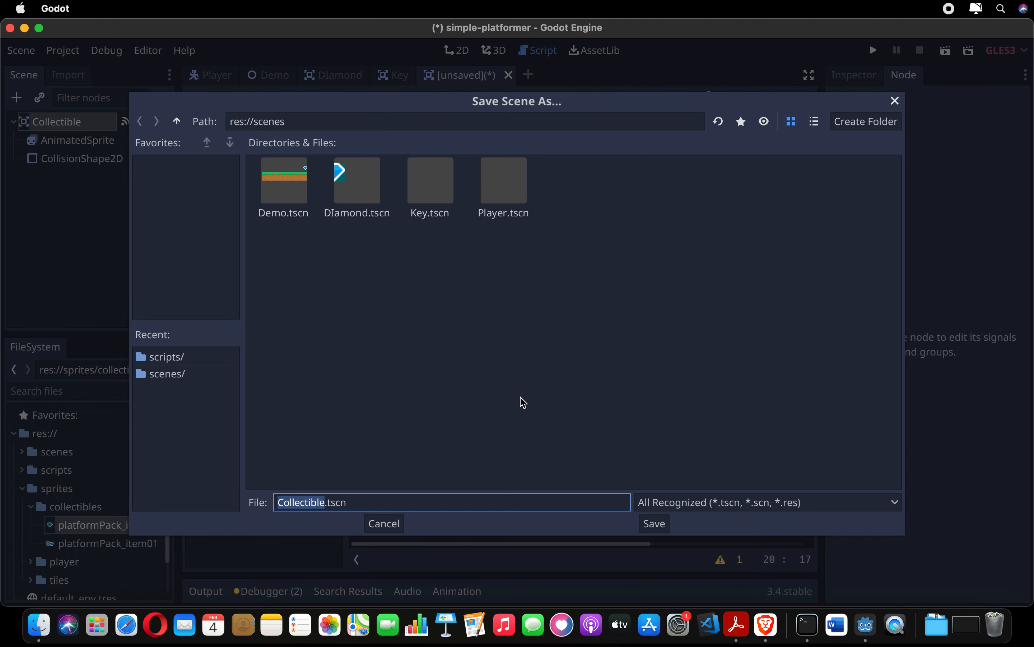
{"action": "key", "text": "Return"}
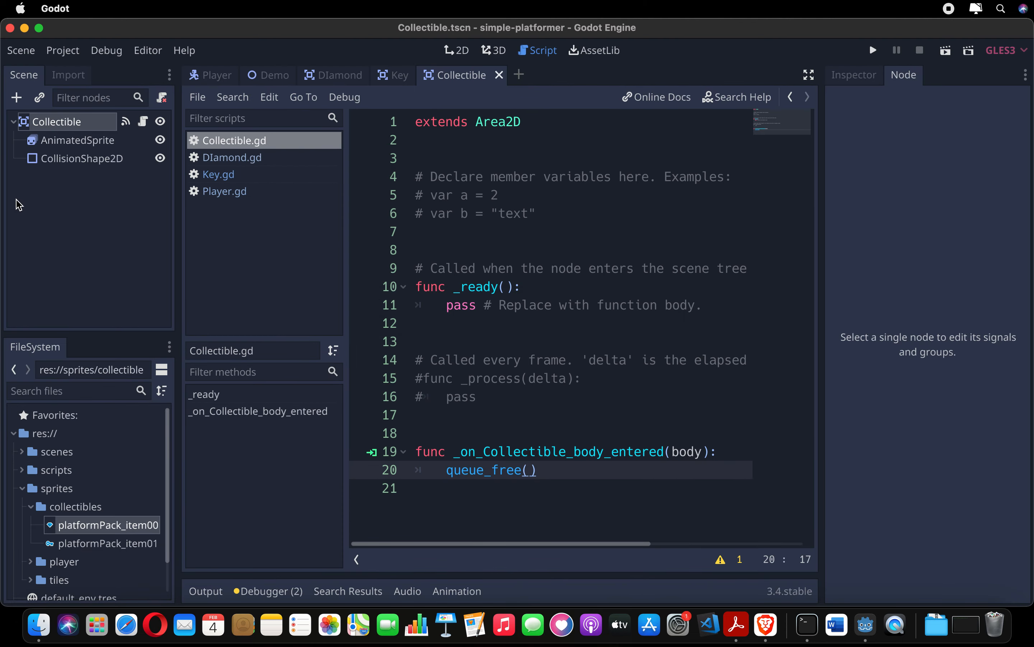
Replace the commented member variable examples in Collectible.gd with the line export var index = 1.
{"action": "left_click_drag", "start_coordinate": [537, 213], "coordinate": [412, 177]}
{"action": "type", "text": "export var"}
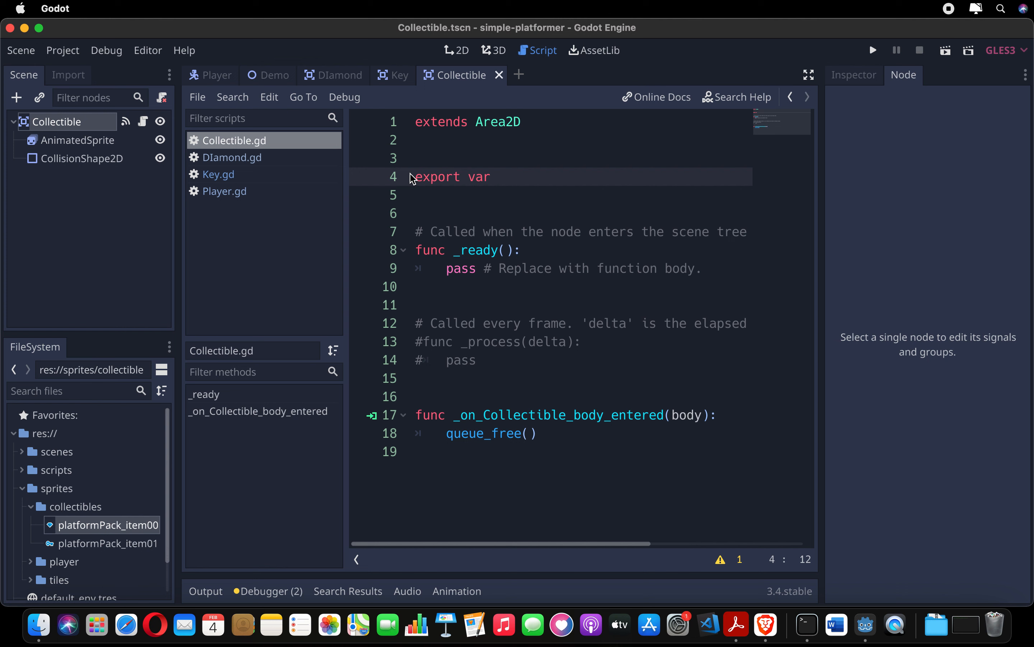
{"action": "type", "text": "index"}
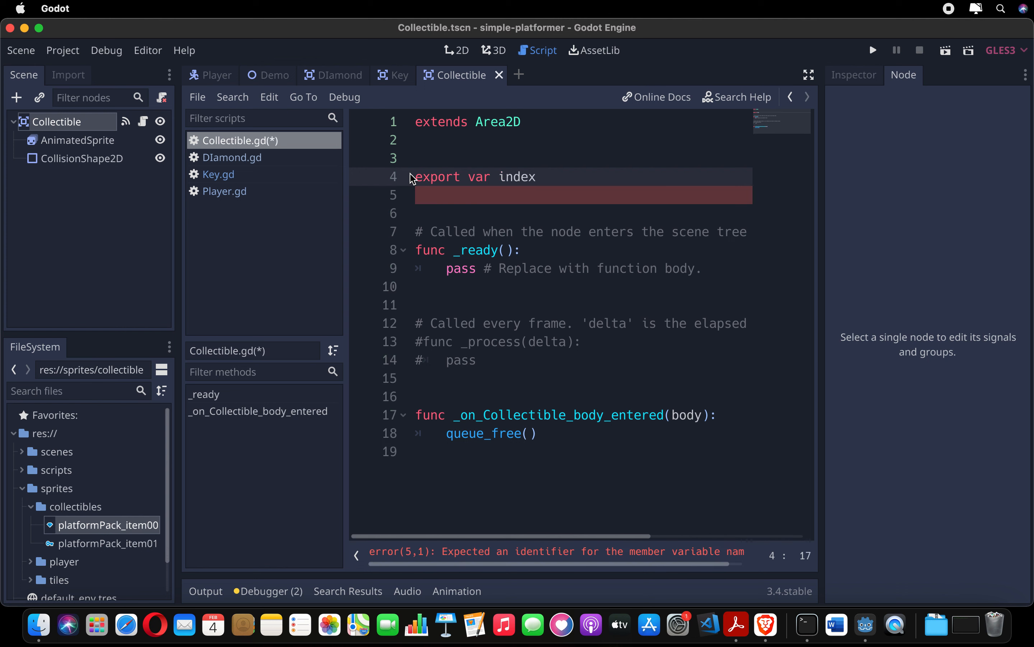
{"action": "type", "text": " = 1"}
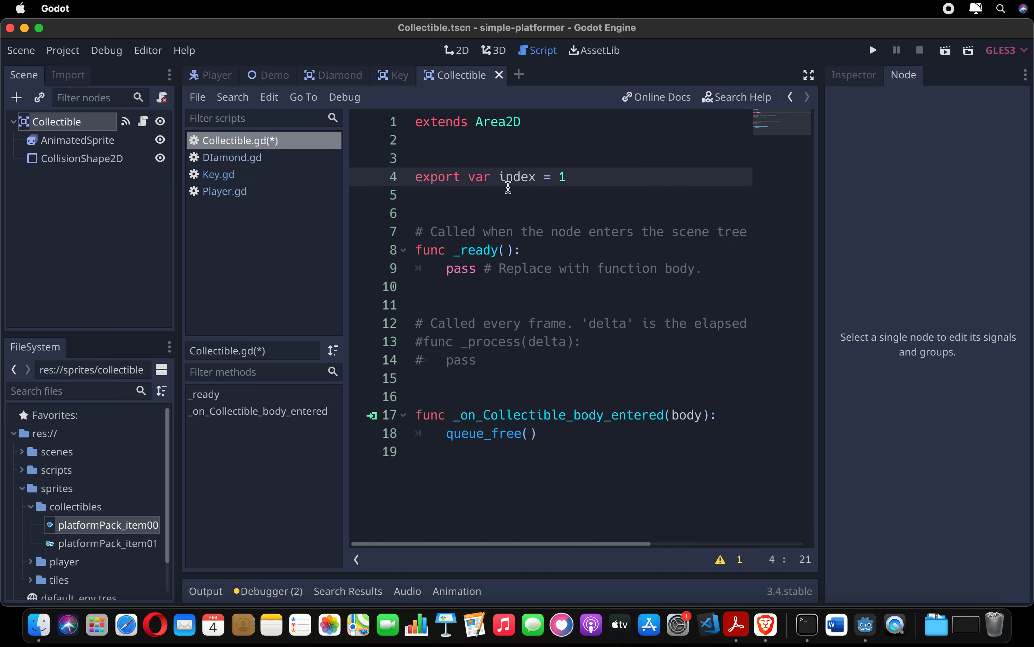
{"action": "left_click", "coordinate": [110, 143]}
{"action": "left_click", "coordinate": [116, 162]}
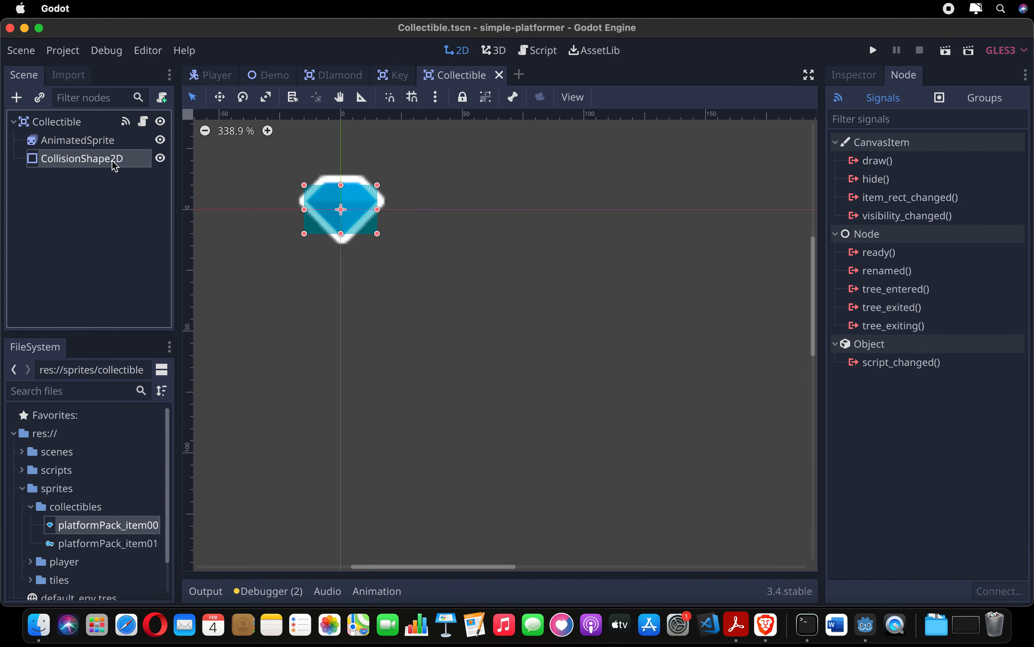
{"action": "left_click", "coordinate": [105, 143]}
{"action": "left_click", "coordinate": [97, 129]}
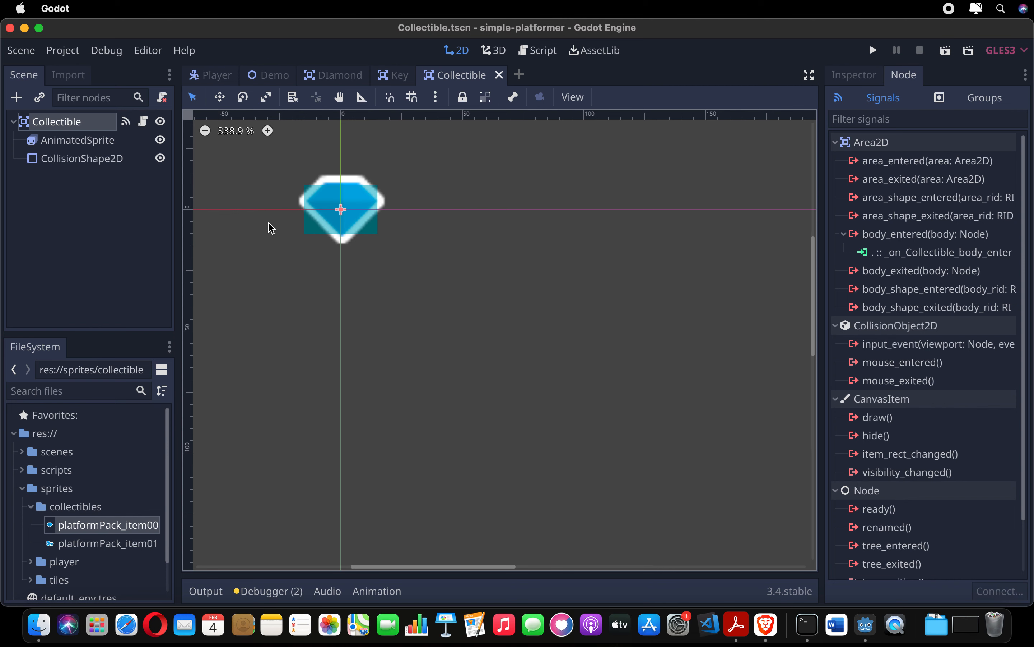
Replace the export var index line in Collectible.gd with an enum named Type containing BLUE_DIAMOND and BLUE_KEY.
{"action": "left_click", "coordinate": [143, 122]}
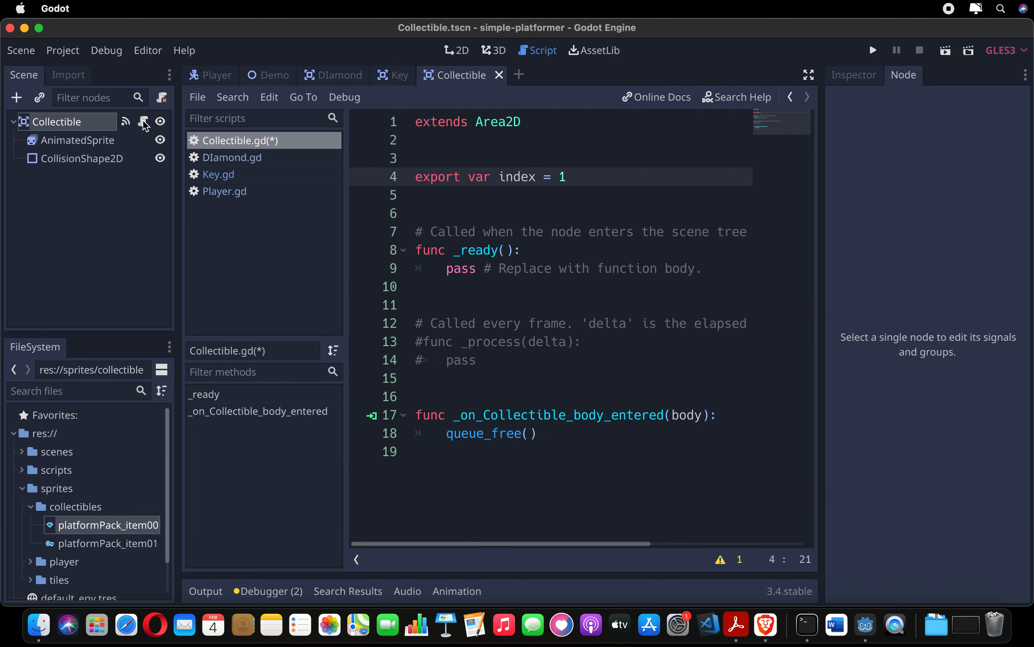
{"action": "left_click_drag", "start_coordinate": [573, 177], "coordinate": [417, 177]}
{"action": "type", "text": "enum Type{"}
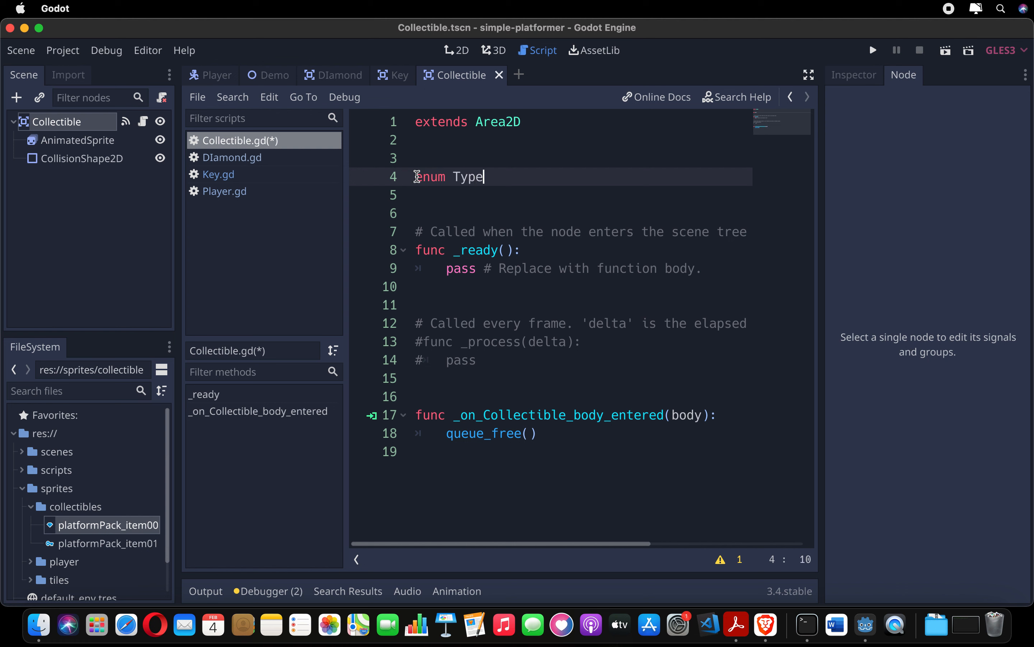
{"action": "key", "text": "Return"}
{"action": "type", "text": "BLUE_"}
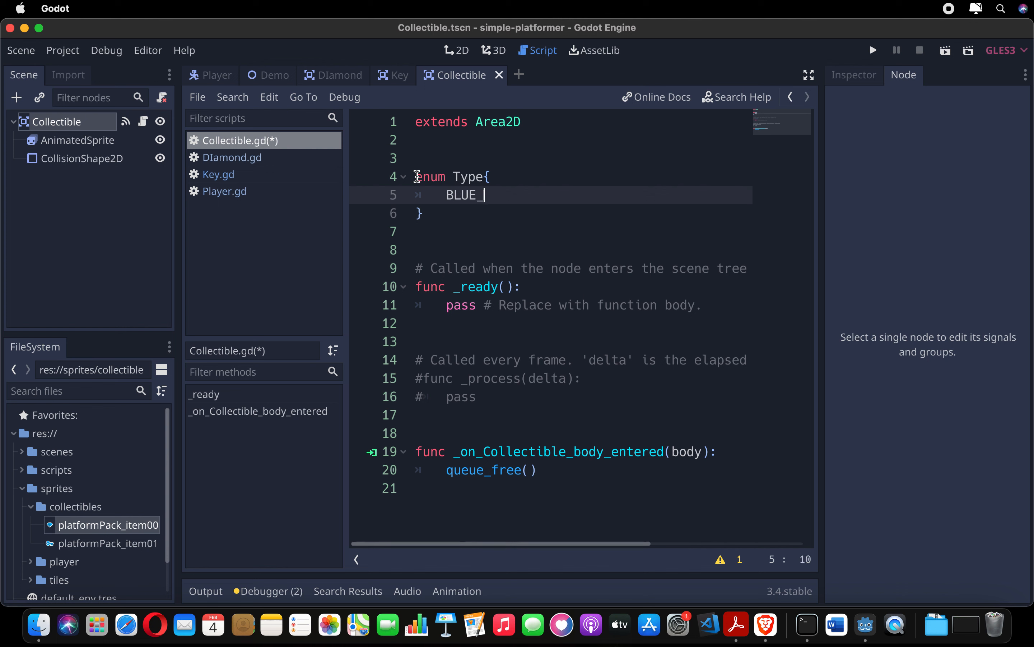
{"action": "type", "text": "DIAMOND<."}
{"action": "key", "text": "Return"}
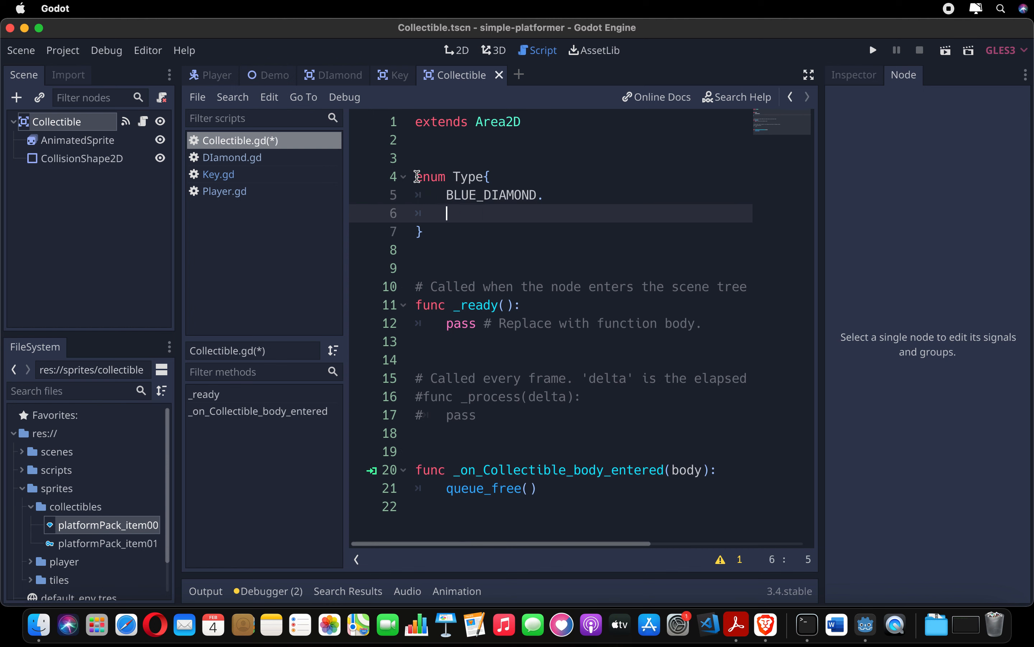
{"action": "key", "text": "BackSpace"}
{"action": "key", "text": "BackSpace"}
{"action": "type", "text": ","}
{"action": "key", "text": "Return"}
{"action": "type", "text": "BLUE_KEY"}
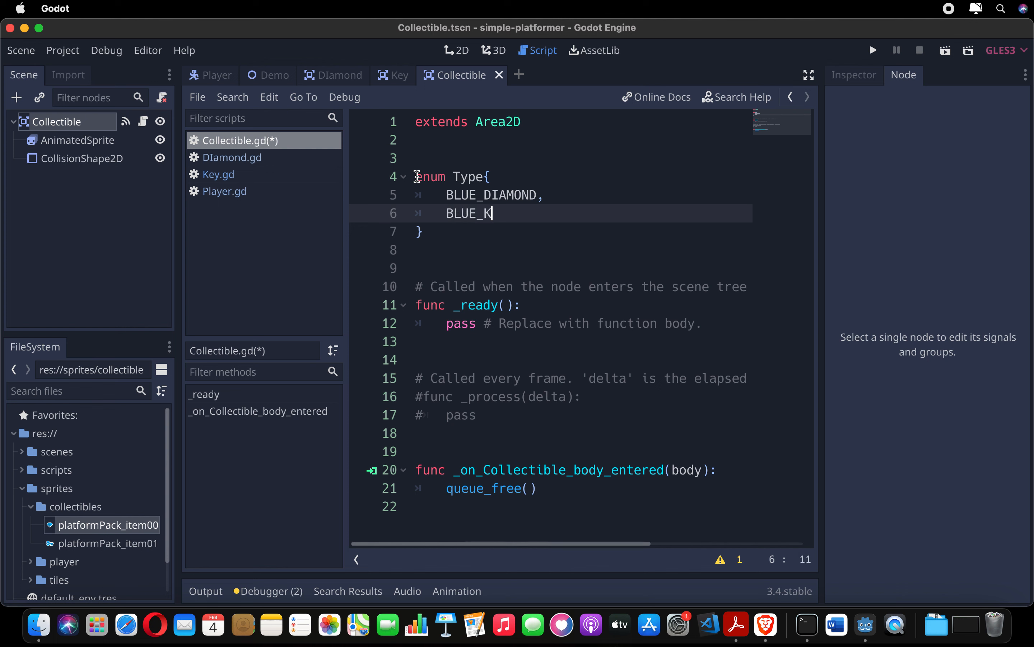